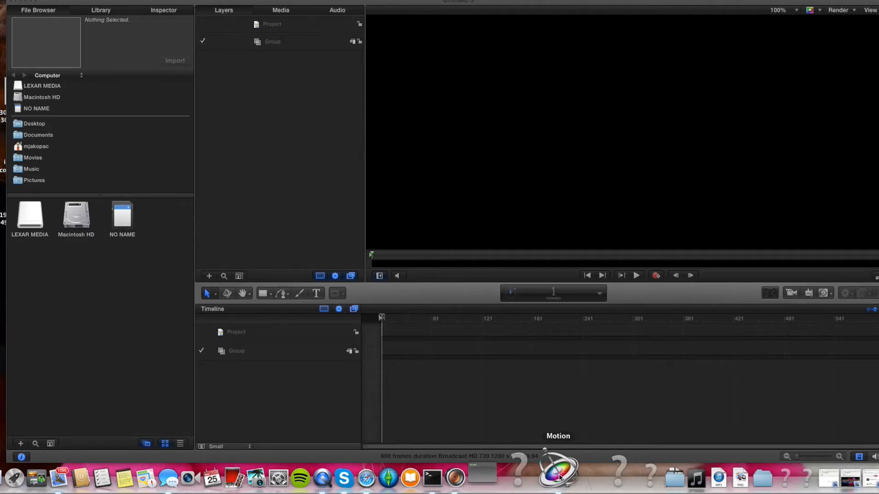
{"action": "mouse_move", "coordinate": [287, 2]}
{"action": "left_mouse_down"}
{"action": "mouse_move", "coordinate": [276, 2]}
{"action": "mouse_move", "coordinate": [284, 1]}
{"action": "left_mouse_up"}
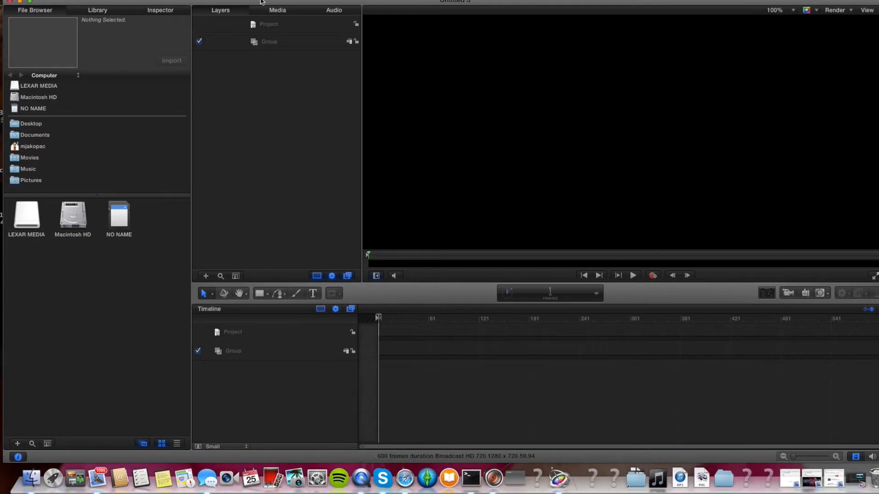
{"action": "left_click_drag", "start_coordinate": [345, 2], "coordinate": [344, 3]}
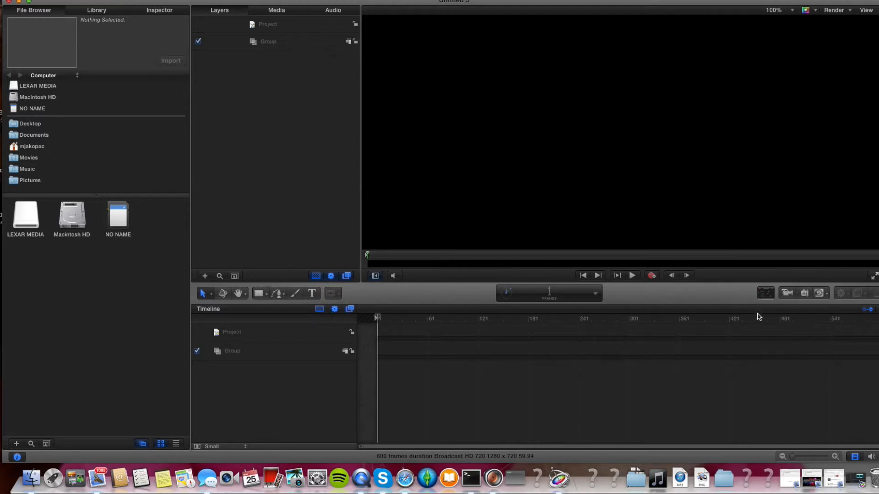
Open and close the HUD, first with nothing selected and then with the Group layer selected.
{"action": "left_click", "coordinate": [762, 298]}
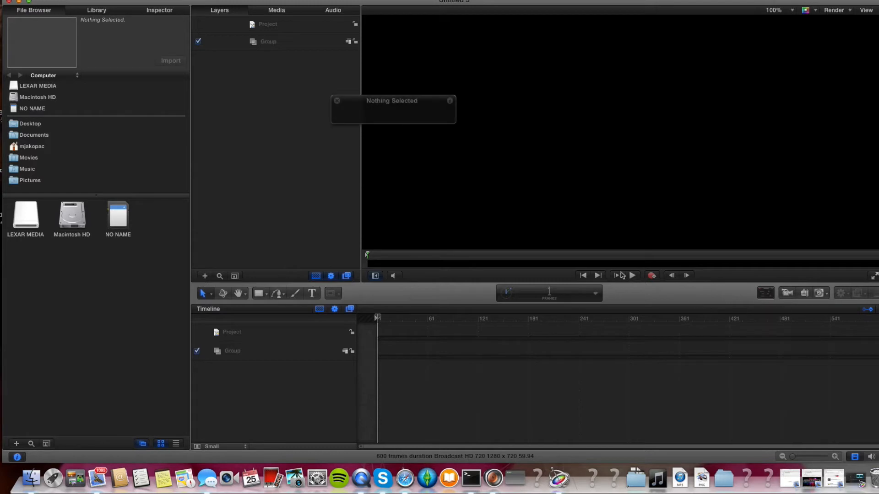
{"action": "left_click", "coordinate": [337, 101]}
{"action": "left_click", "coordinate": [302, 44]}
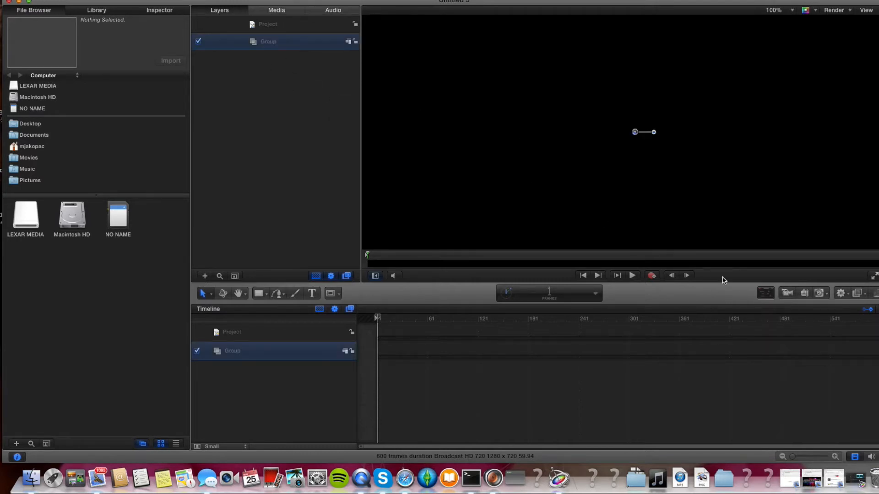
{"action": "left_click", "coordinate": [765, 293]}
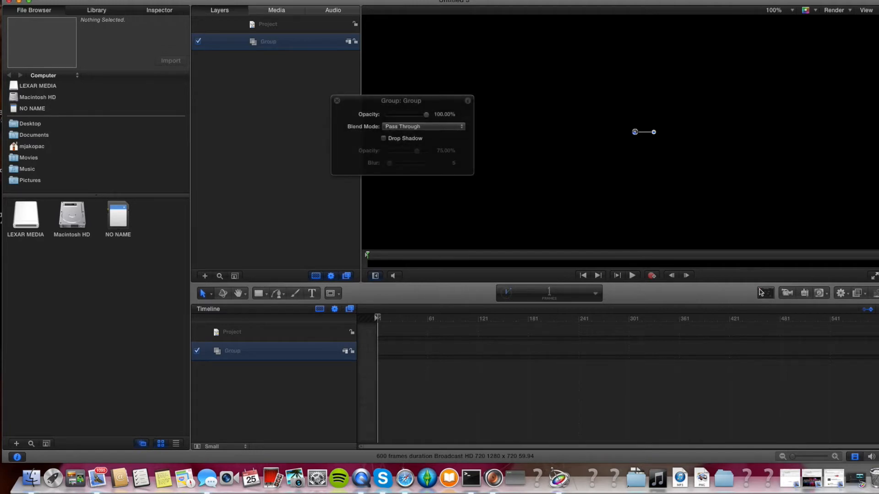
{"action": "left_click", "coordinate": [337, 101]}
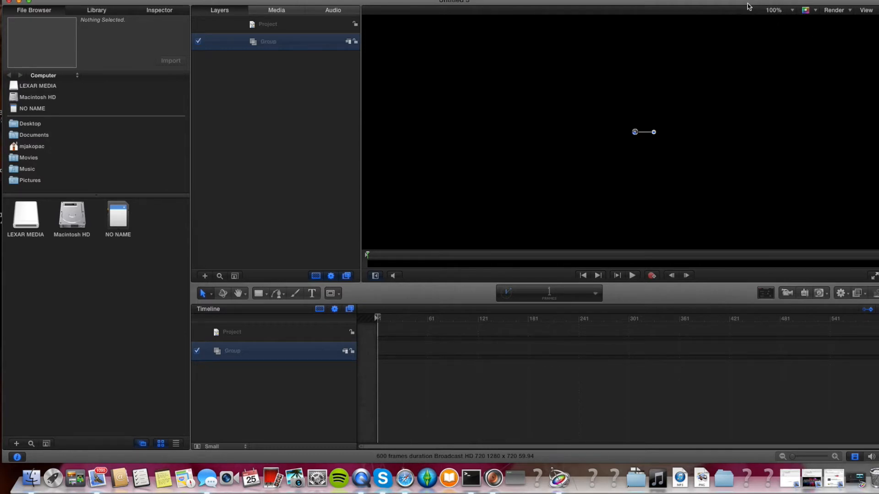
Draw a rectangle covering the entire canvas with the Rectangle tool.
{"action": "left_click", "coordinate": [787, 13]}
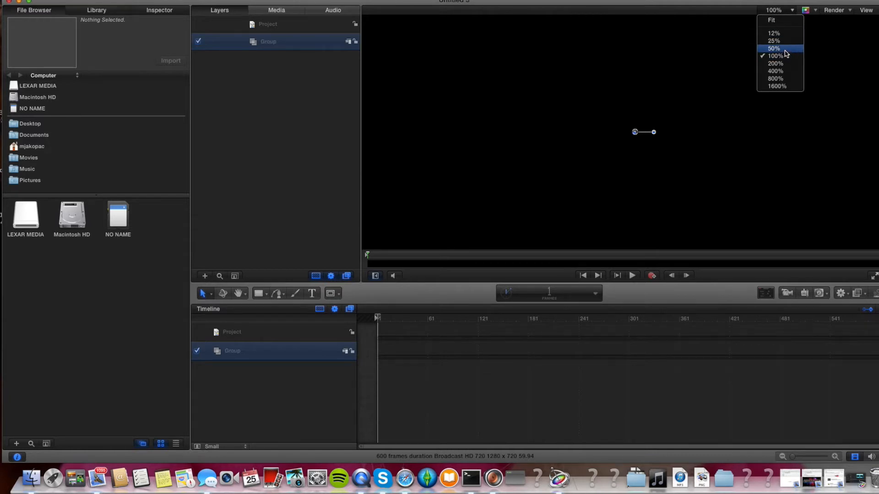
{"action": "left_click", "coordinate": [773, 48]}
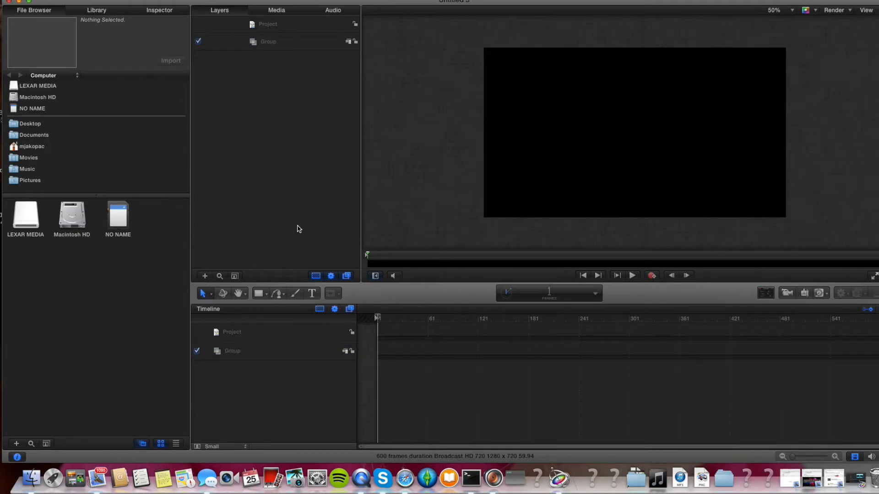
{"action": "left_click", "coordinate": [259, 294]}
{"action": "left_click_drag", "start_coordinate": [480, 39], "coordinate": [805, 225]}
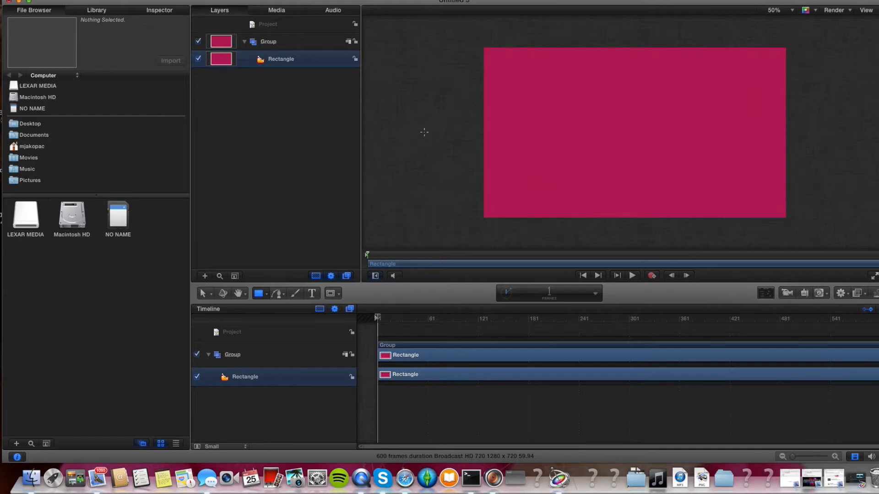
Change the rectangle's fill colour to cyan (R 0, G 190, B 222).
{"action": "left_click", "coordinate": [308, 44]}
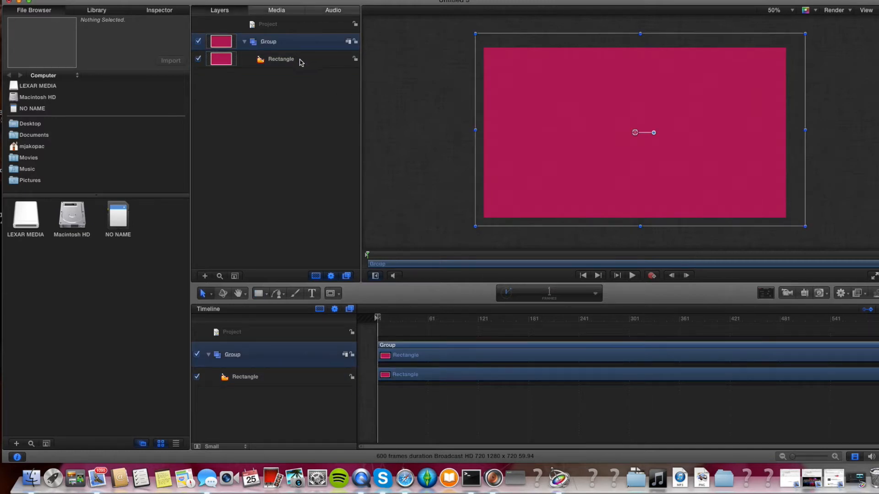
{"action": "left_click", "coordinate": [283, 64]}
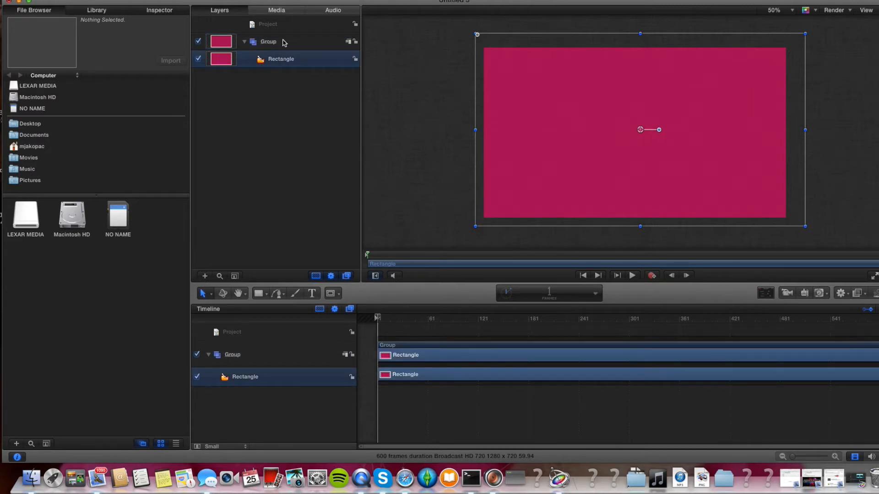
{"action": "double_click", "coordinate": [282, 60]}
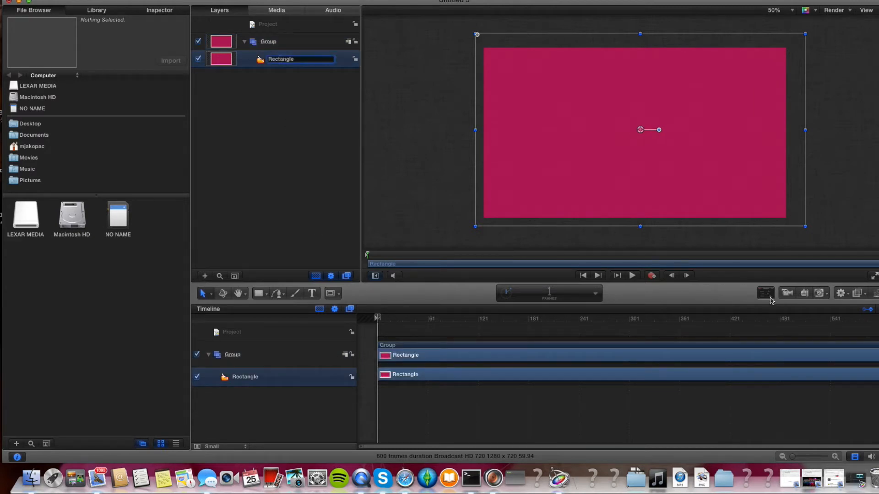
{"action": "left_click", "coordinate": [765, 295]}
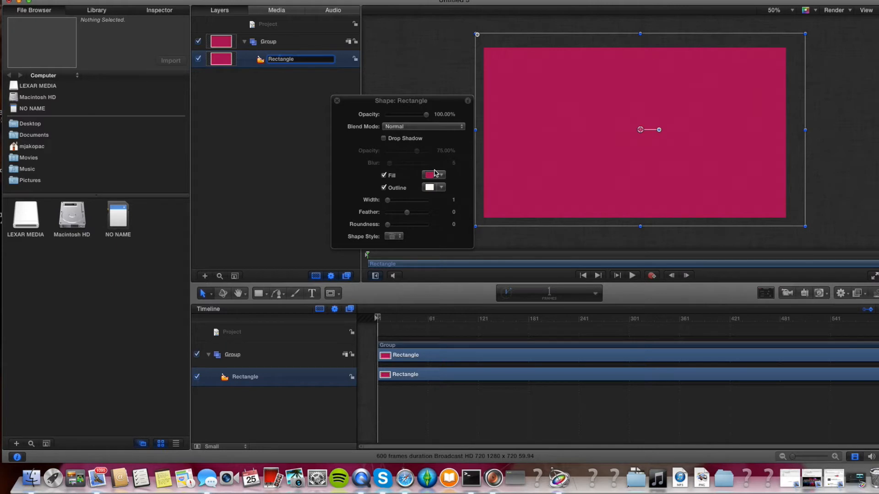
{"action": "left_click", "coordinate": [441, 177]}
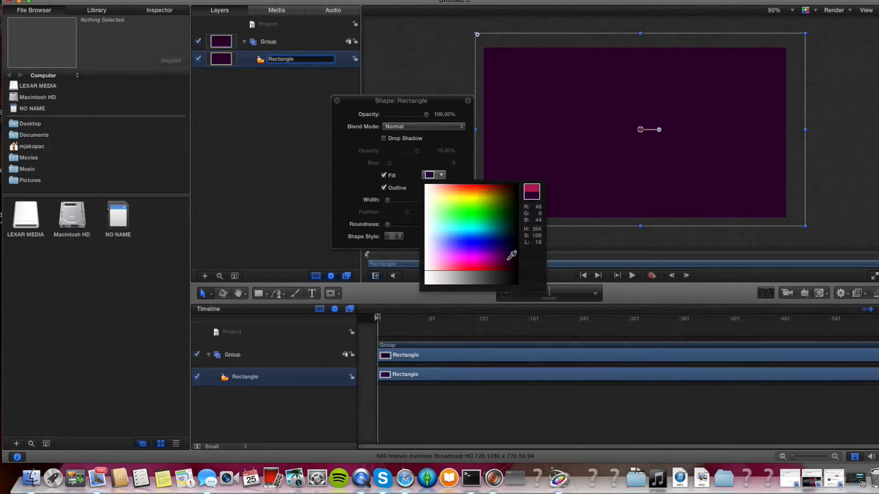
{"action": "left_click", "coordinate": [481, 228]}
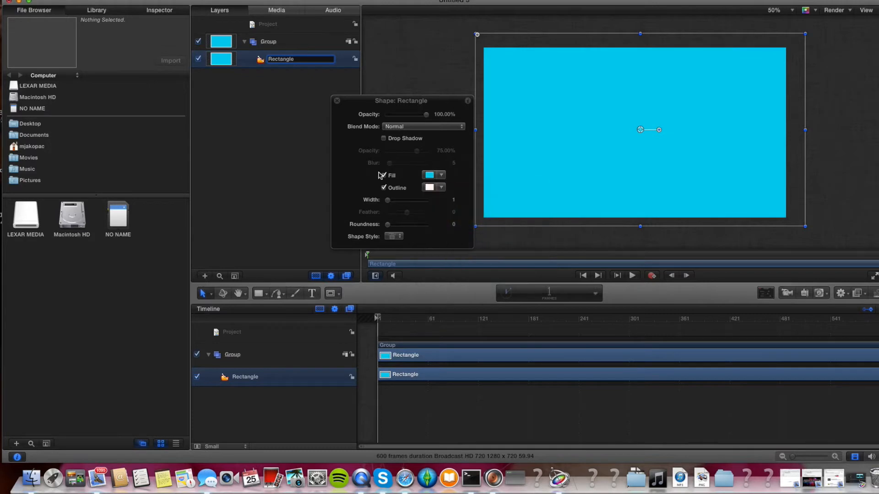
{"action": "left_click", "coordinate": [337, 100]}
{"action": "left_click", "coordinate": [415, 106]}
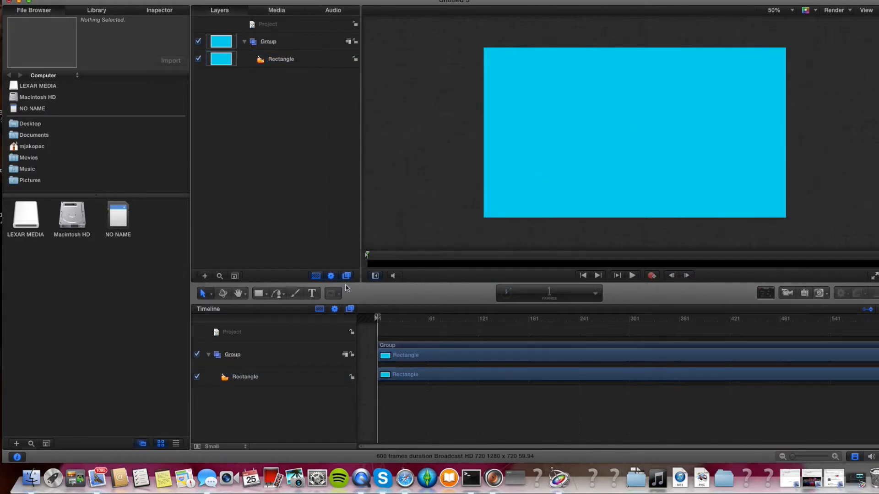
Add a text layer near the top of the canvas reading TEhcUbeGirl.
{"action": "left_click", "coordinate": [311, 293]}
{"action": "left_click", "coordinate": [601, 73]}
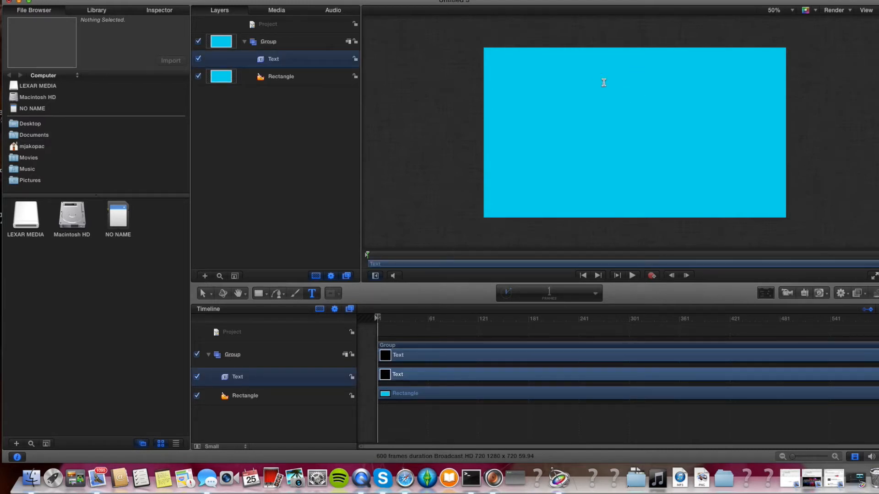
{"action": "type", "text": "TEhc"}
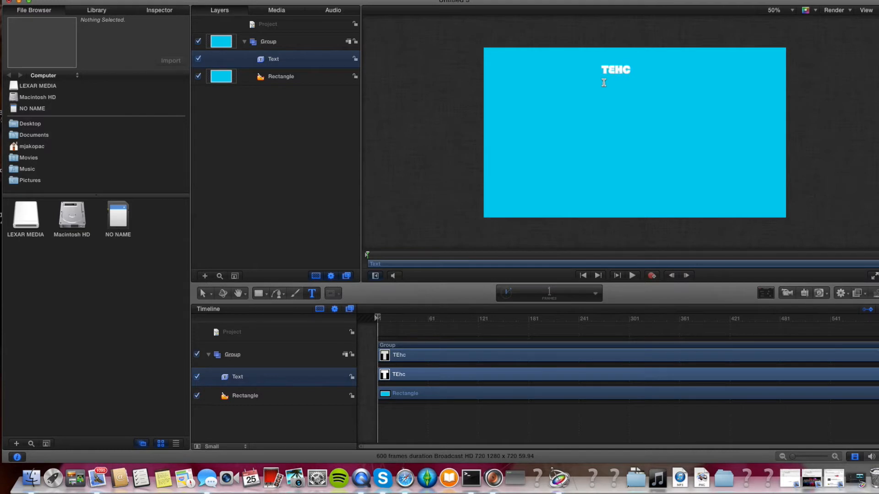
{"action": "type", "text": "UbeGirl"}
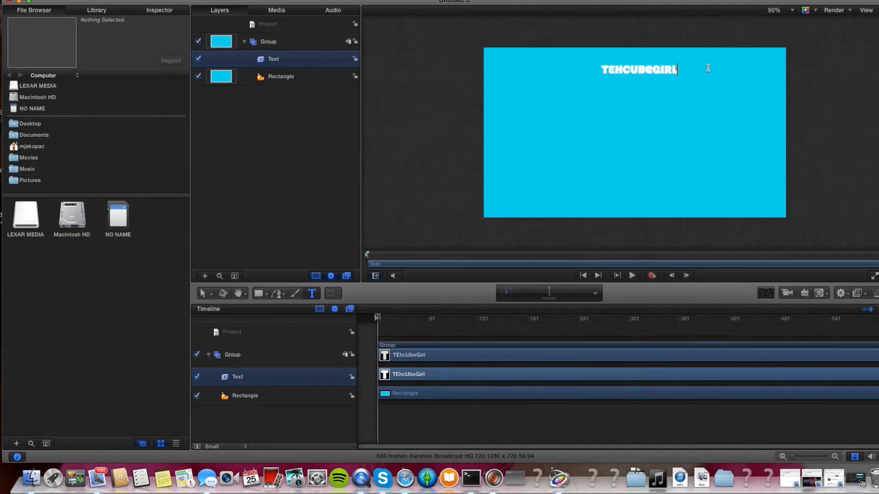
Apply the Basic Text + Shadow style preset to the text.
{"action": "left_click_drag", "start_coordinate": [708, 68], "coordinate": [378, 95]}
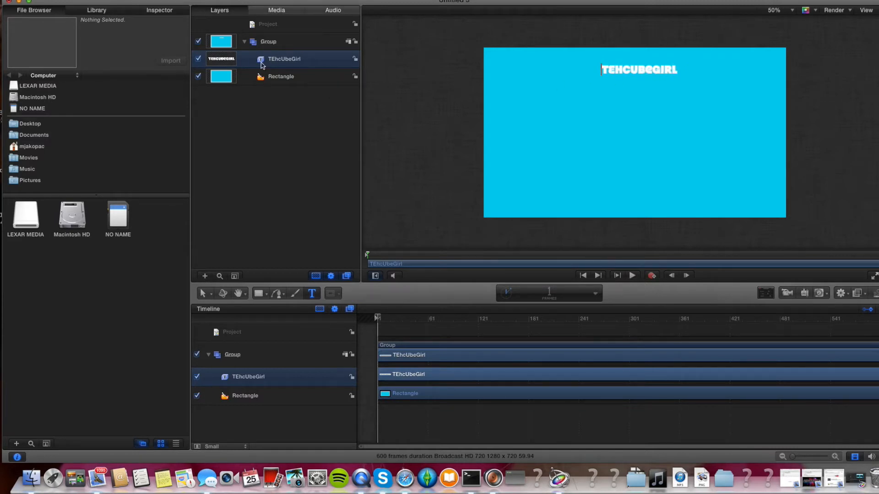
{"action": "left_click", "coordinate": [763, 293]}
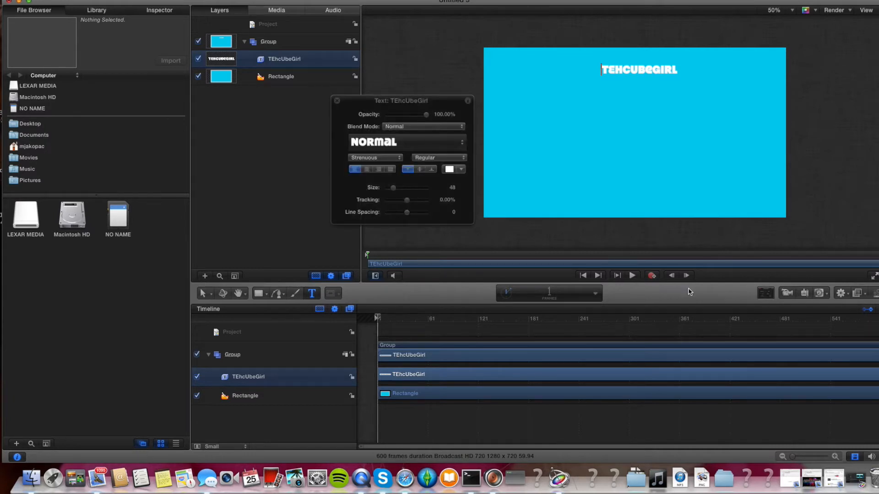
{"action": "left_click", "coordinate": [403, 147]}
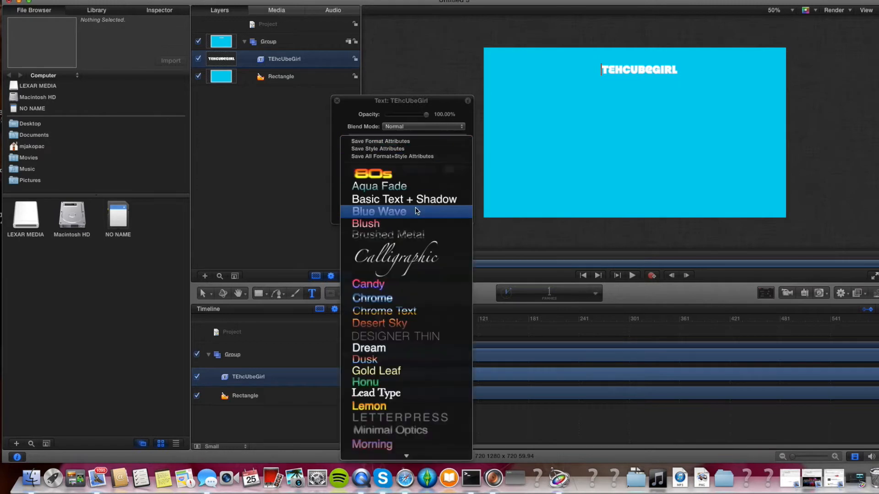
{"action": "left_click", "coordinate": [405, 200]}
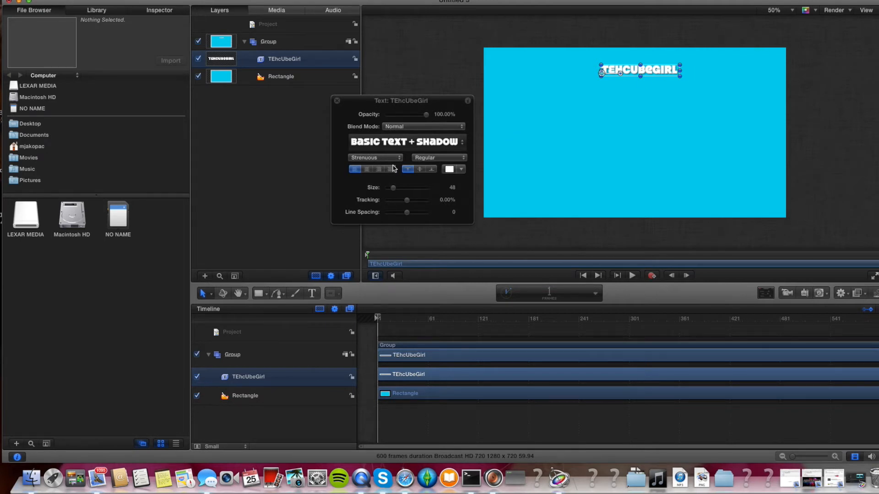
Change the text's font to Meloriac.
{"action": "left_click", "coordinate": [383, 158]}
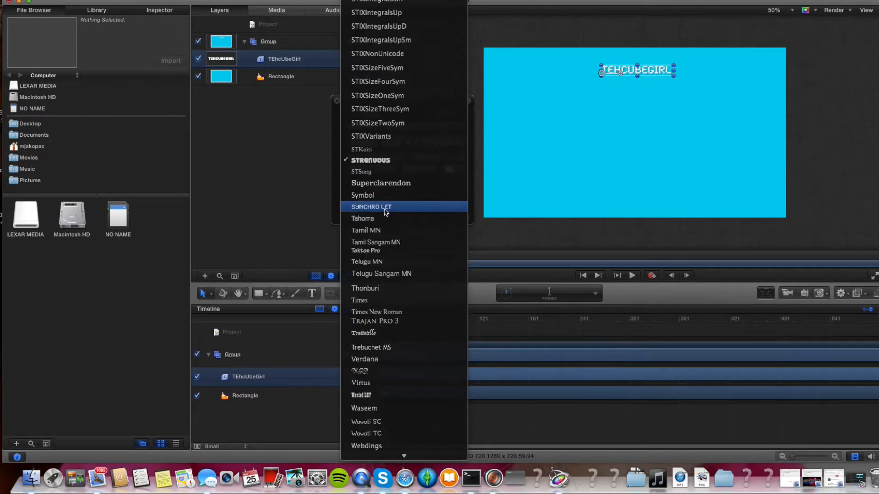
{"action": "scroll", "coordinate": [383, 208], "scroll_direction": "up", "scroll_amount": 5}
{"action": "scroll", "coordinate": [383, 211], "scroll_direction": "up", "scroll_amount": 8}
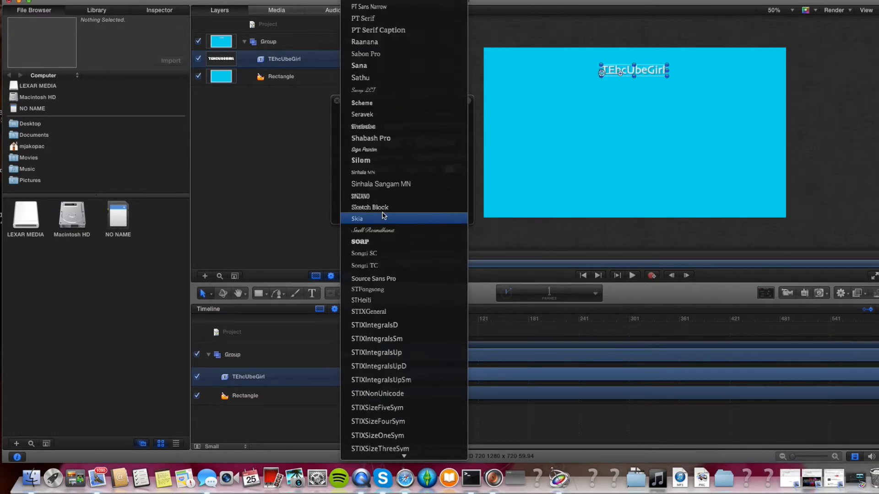
{"action": "scroll", "coordinate": [384, 216], "scroll_direction": "down", "scroll_amount": 7}
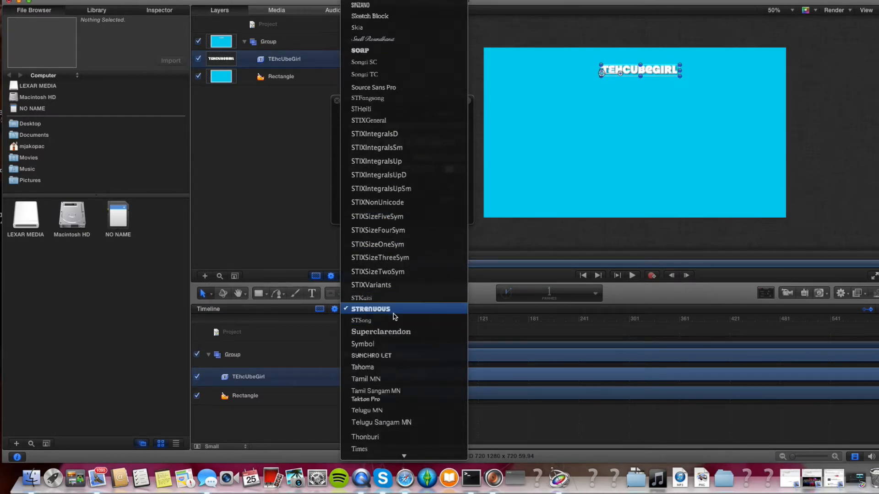
{"action": "scroll", "coordinate": [394, 315], "scroll_direction": "up", "scroll_amount": 15}
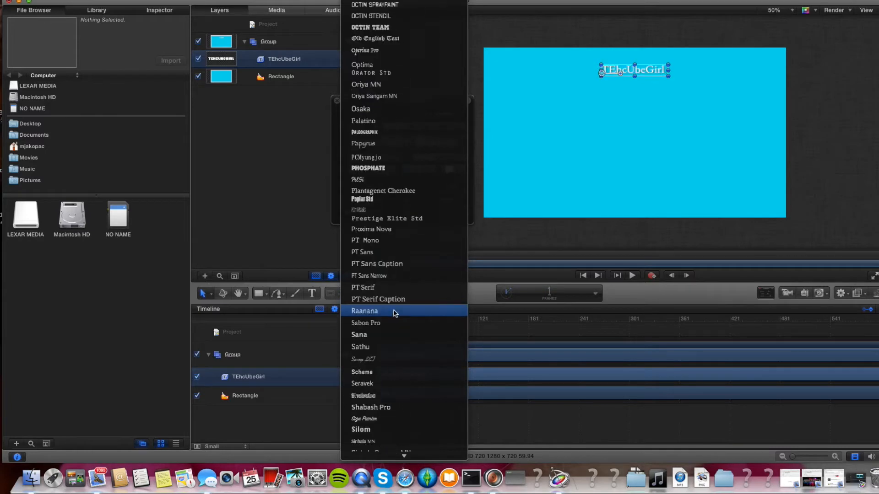
{"action": "scroll", "coordinate": [395, 311], "scroll_direction": "up", "scroll_amount": 20}
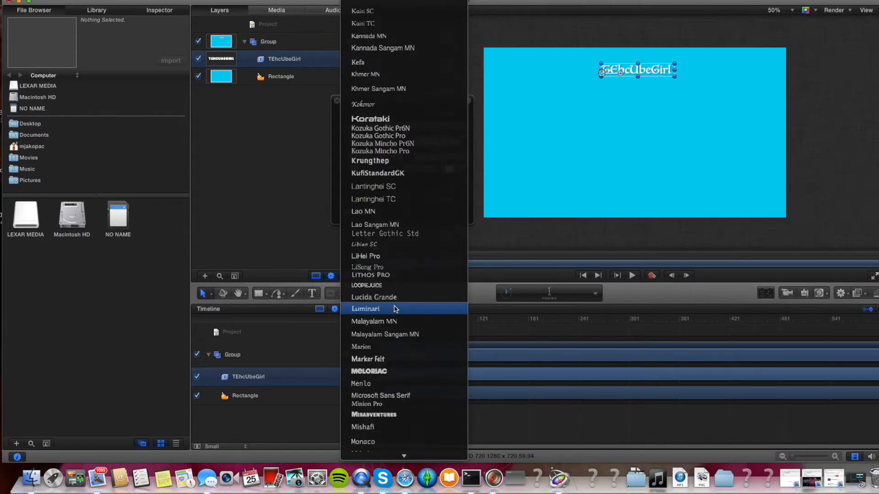
{"action": "scroll", "coordinate": [395, 310], "scroll_direction": "down", "scroll_amount": 6}
{"action": "left_click", "coordinate": [412, 194]}
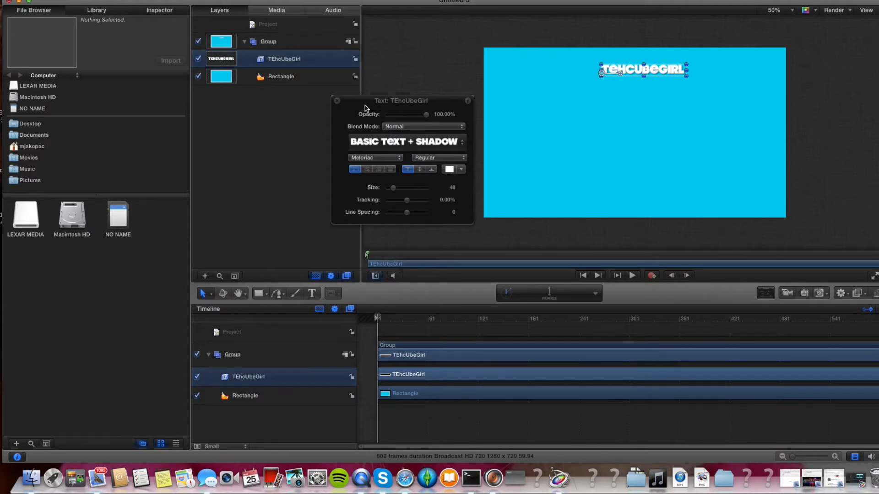
Enlarge the text so it spans the rectangle's width and position it along the rectangle's top edge.
{"action": "left_click_drag", "start_coordinate": [394, 188], "coordinate": [418, 195]}
{"action": "left_click_drag", "start_coordinate": [692, 68], "coordinate": [552, 97]}
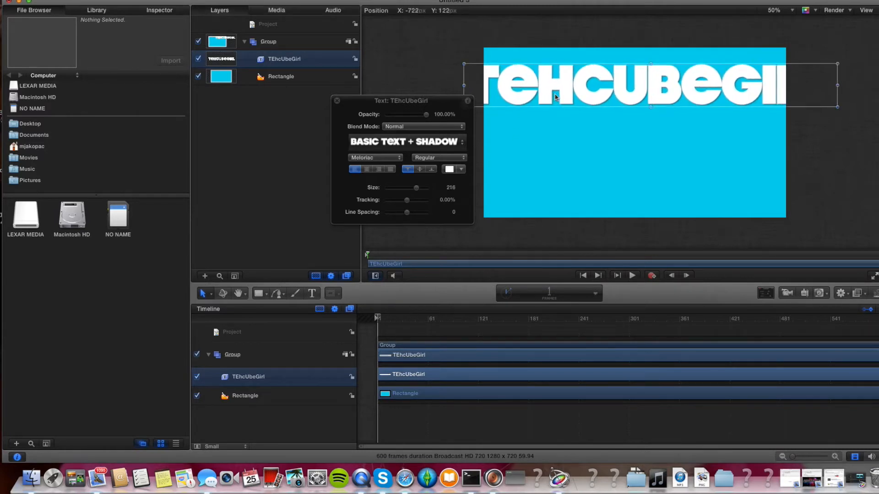
{"action": "left_click_drag", "start_coordinate": [415, 191], "coordinate": [407, 195]}
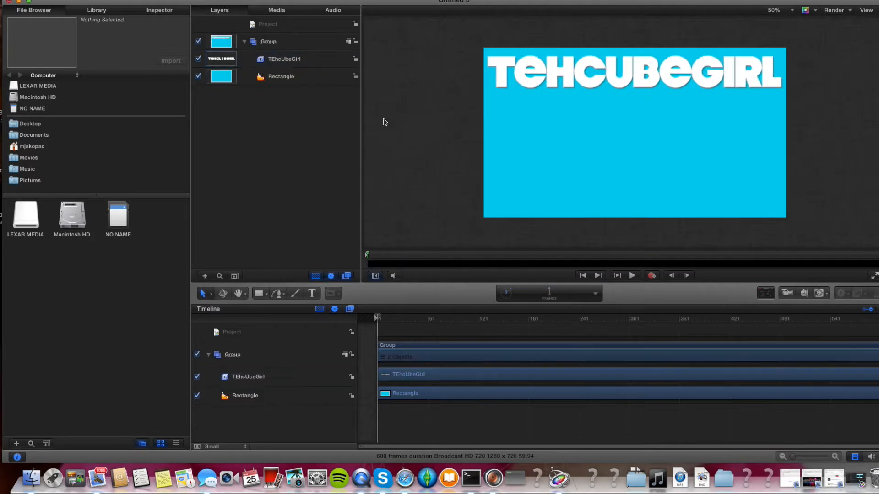
{"action": "left_click_drag", "start_coordinate": [623, 84], "coordinate": [635, 86]}
{"action": "left_click", "coordinate": [446, 151]}
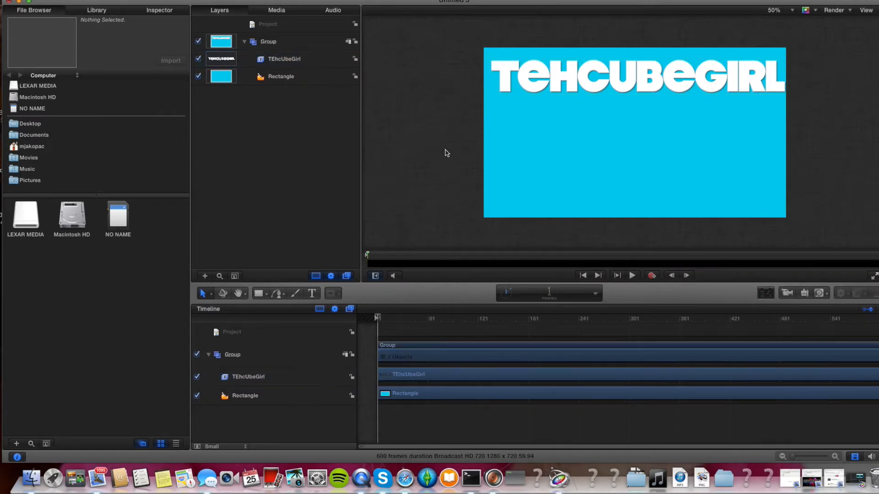
Nudge the TEhcUbeGirl text slightly to the right along the rectangle's top edge.
{"action": "double_click", "coordinate": [605, 81]}
{"action": "left_click", "coordinate": [606, 80]}
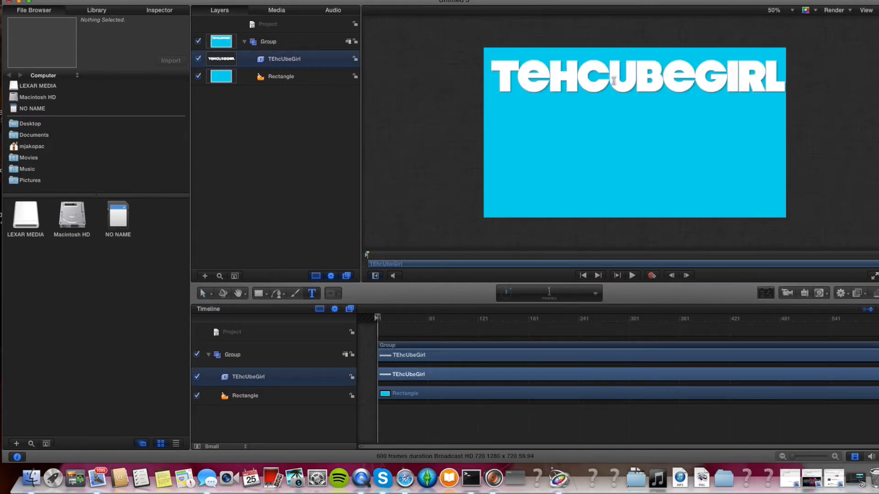
{"action": "key", "text": "Escape"}
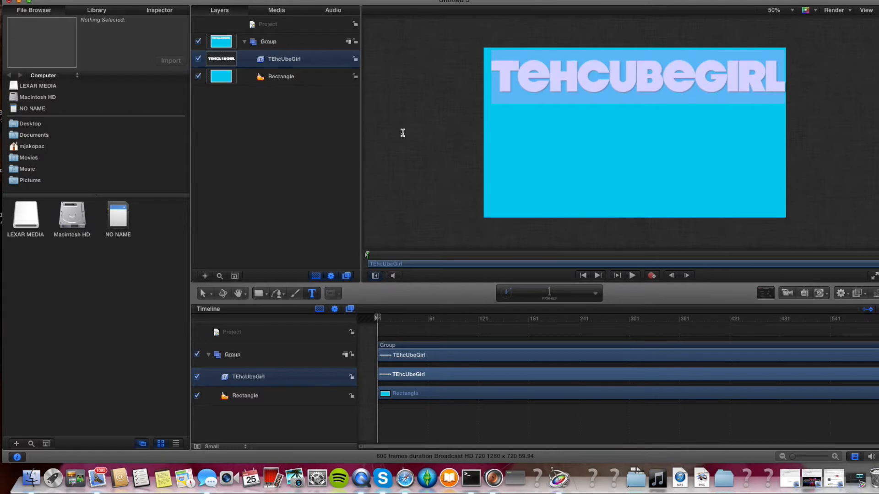
{"action": "left_click", "coordinate": [323, 82]}
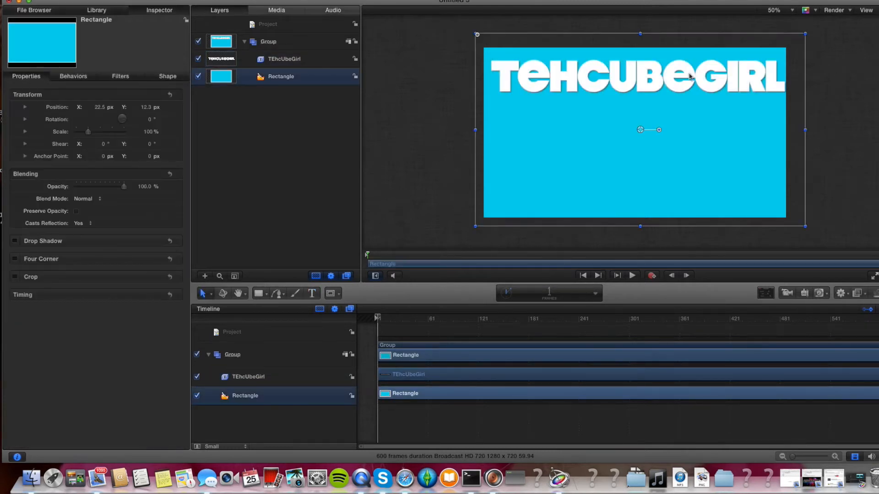
{"action": "left_click", "coordinate": [330, 62]}
{"action": "mouse_move", "coordinate": [613, 90]}
{"action": "left_mouse_down"}
{"action": "mouse_move", "coordinate": [603, 88]}
{"action": "mouse_move", "coordinate": [623, 87]}
{"action": "left_mouse_up"}
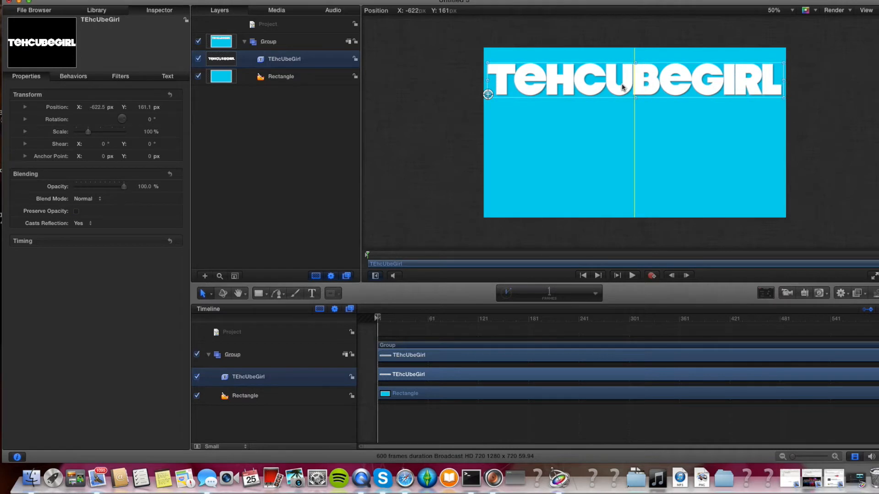
{"action": "left_click", "coordinate": [442, 153]}
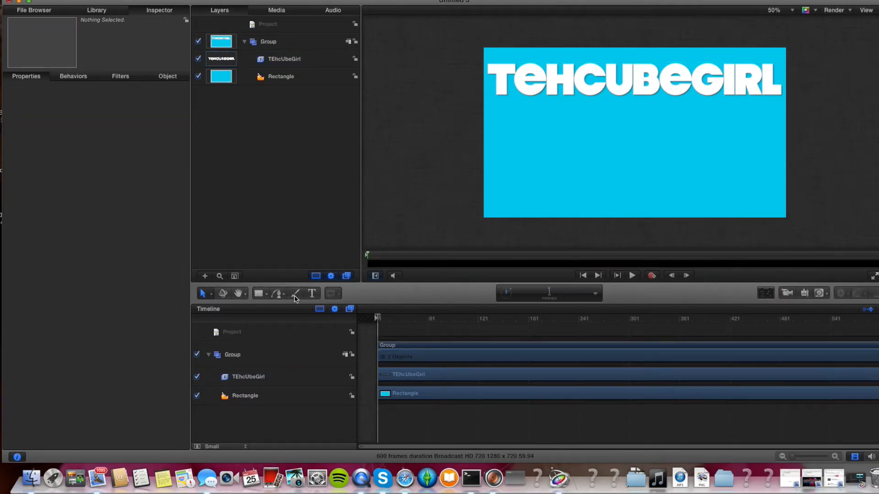
Draw a second rectangle in the lower-left area of the cyan background.
{"action": "left_click", "coordinate": [259, 295]}
{"action": "left_click_drag", "start_coordinate": [499, 119], "coordinate": [628, 193]}
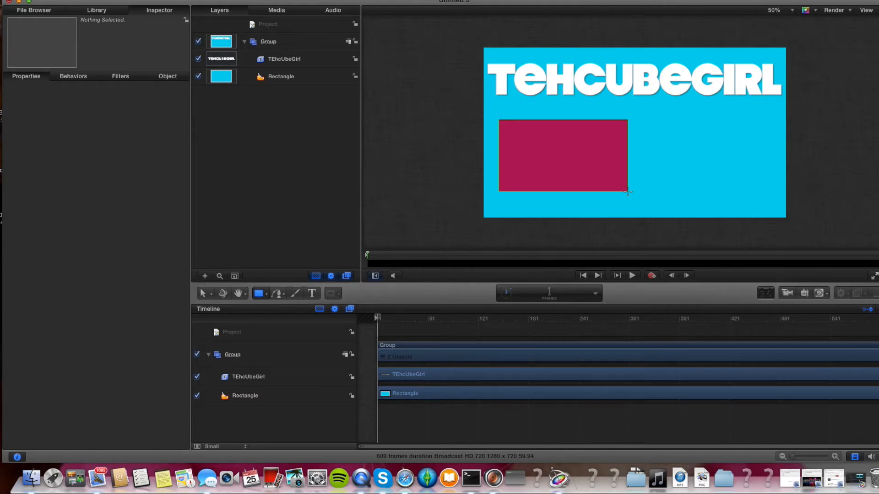
{"action": "left_click_drag", "start_coordinate": [627, 193], "coordinate": [627, 192]}
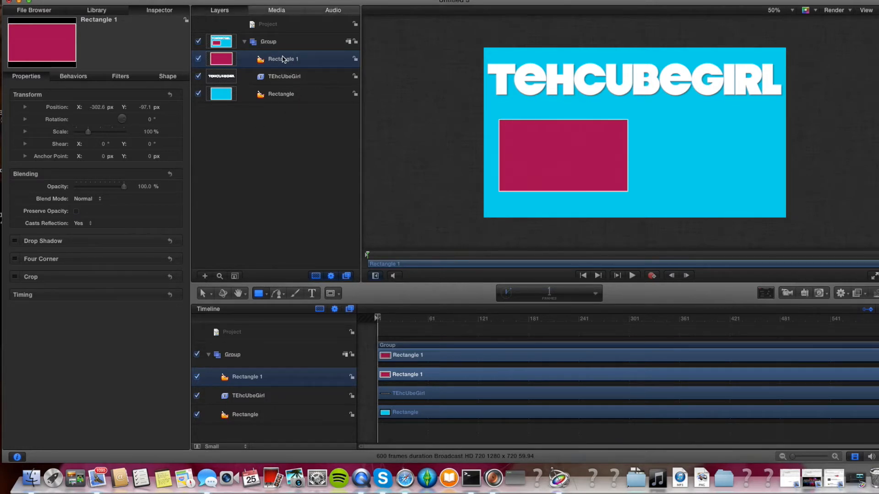
Duplicate the new rectangle and position the copy beside it on the right.
{"action": "right_click", "coordinate": [306, 60]}
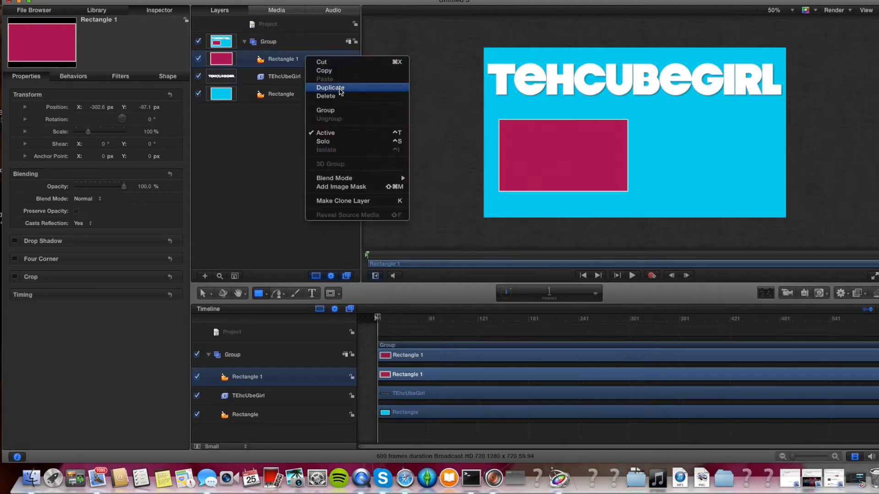
{"action": "left_click", "coordinate": [341, 87]}
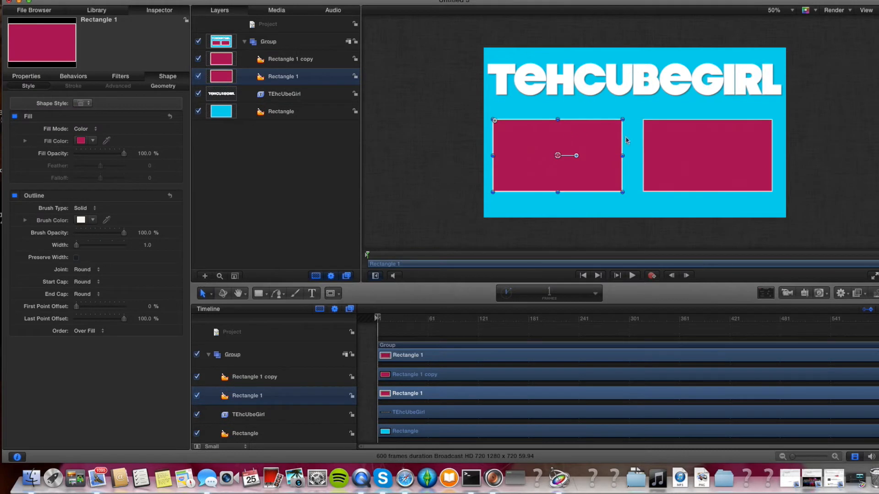
{"action": "left_click", "coordinate": [435, 124]}
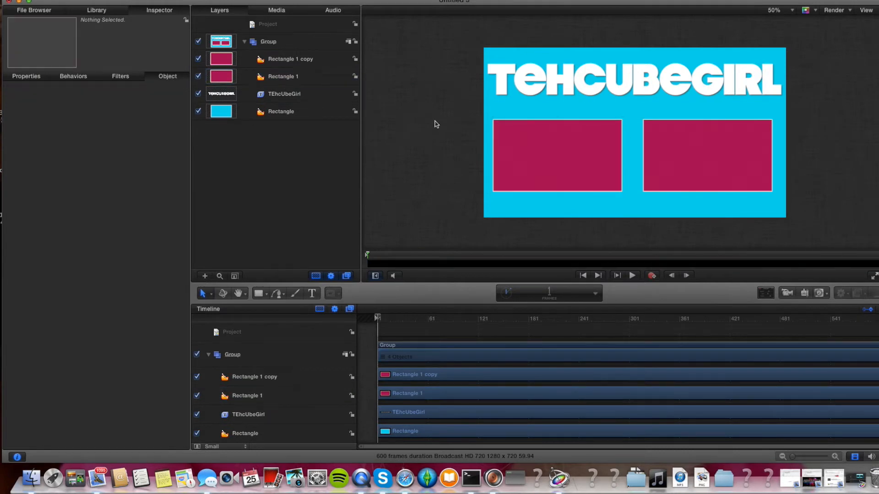
{"action": "mouse_move", "coordinate": [687, 137]}
{"action": "left_mouse_down"}
{"action": "mouse_move", "coordinate": [567, 137]}
{"action": "mouse_move", "coordinate": [690, 137]}
{"action": "left_mouse_up"}
{"action": "left_click", "coordinate": [856, 134]}
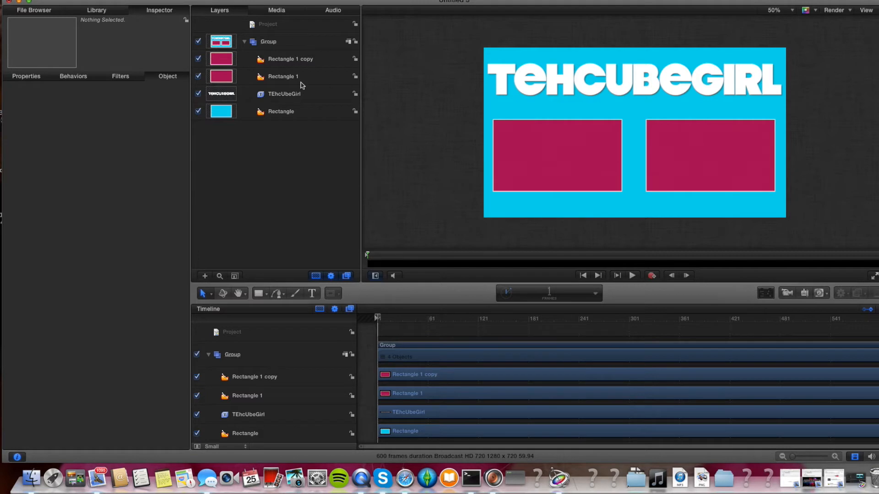
Change the fill colour of the rectangle copy to black.
{"action": "left_click", "coordinate": [307, 59]}
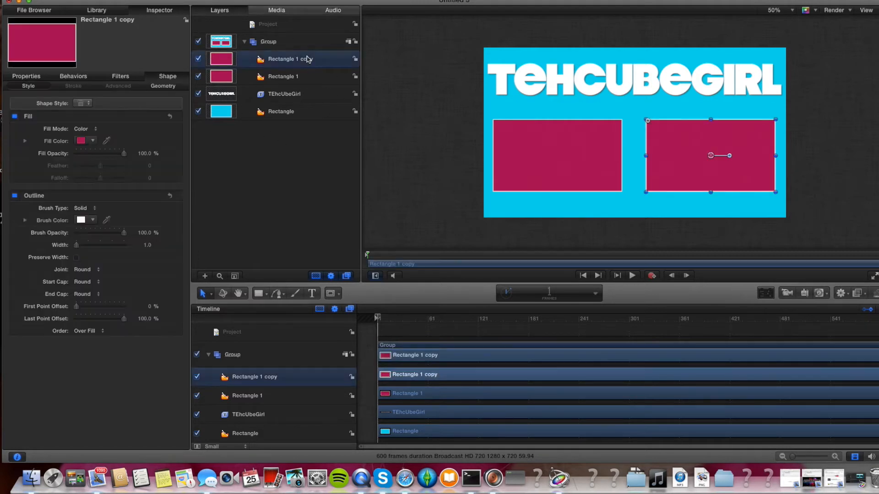
{"action": "left_click", "coordinate": [766, 293]}
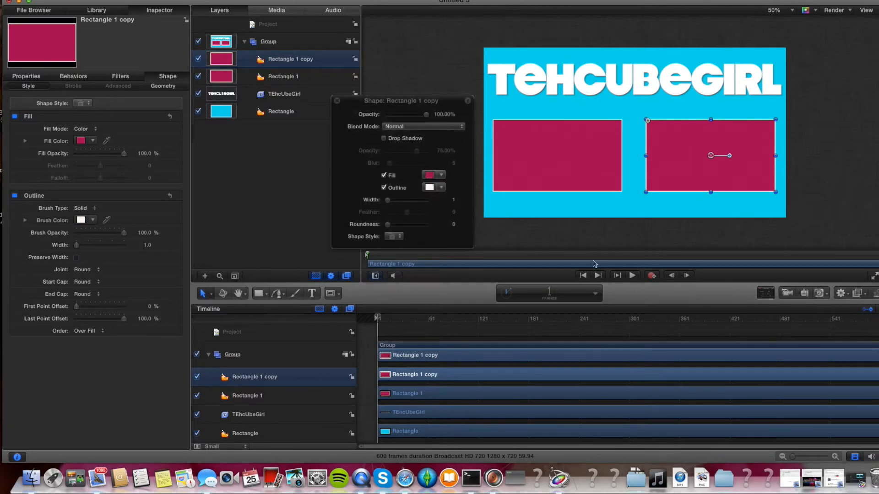
{"action": "left_click", "coordinate": [442, 175]}
{"action": "left_click", "coordinate": [515, 278]}
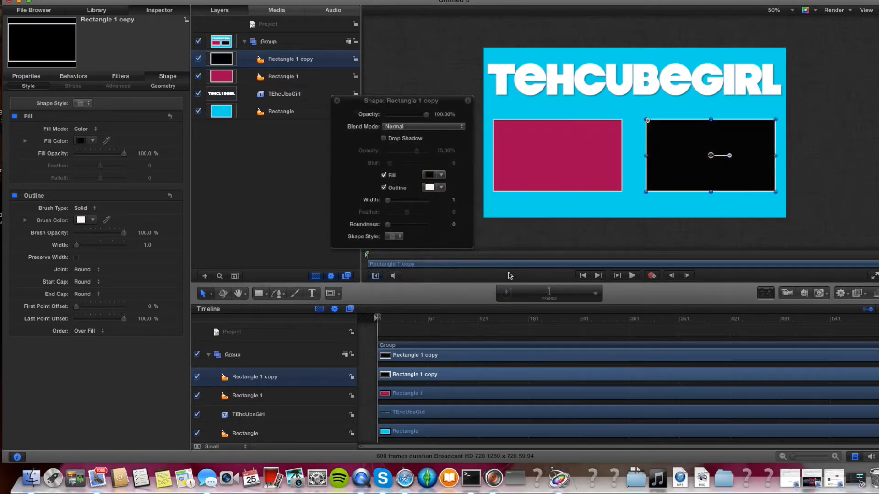
{"action": "left_click", "coordinate": [336, 101]}
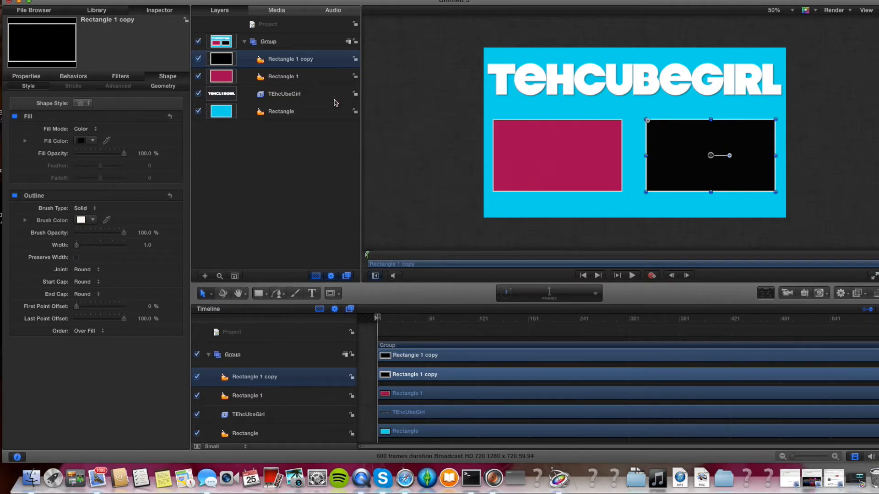
{"action": "left_click", "coordinate": [394, 114]}
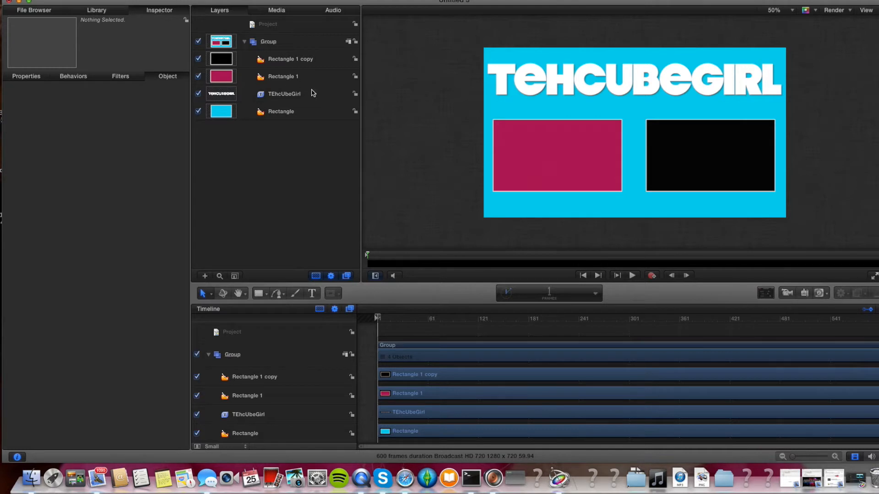
Change the fill colour of the original second rectangle to black as well.
{"action": "left_click", "coordinate": [286, 77]}
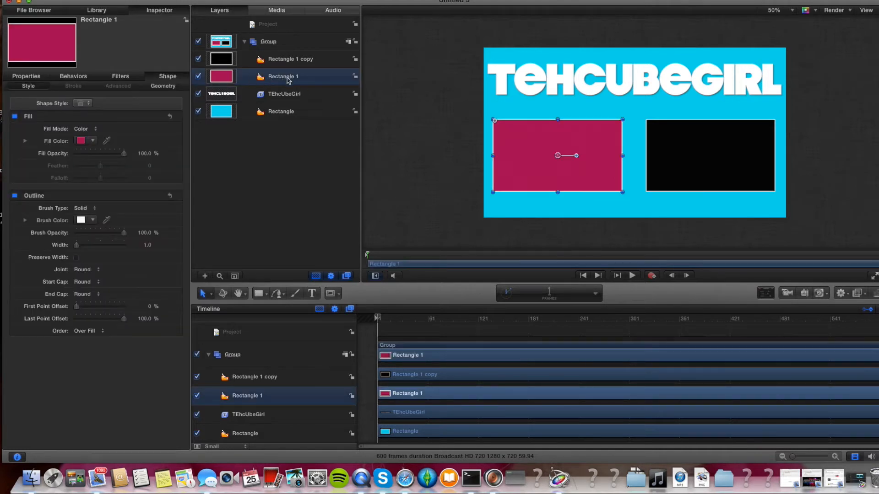
{"action": "left_click", "coordinate": [766, 293]}
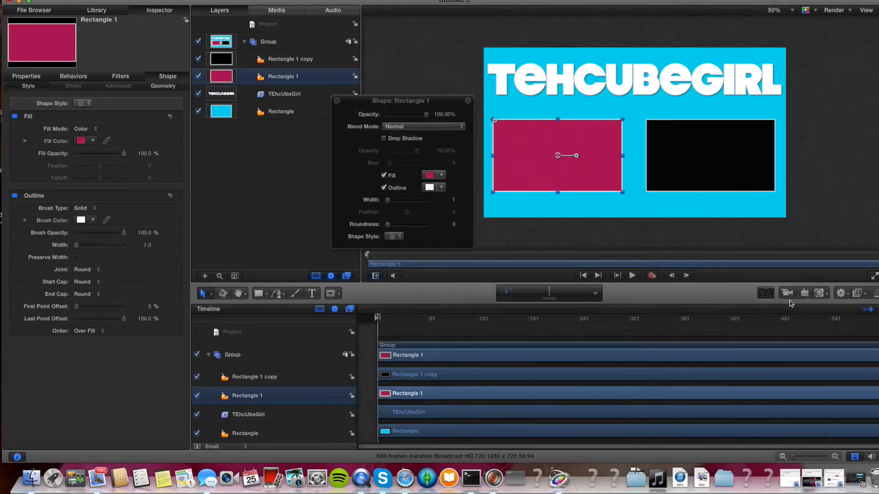
{"action": "left_click", "coordinate": [442, 177]}
{"action": "left_click", "coordinate": [520, 274]}
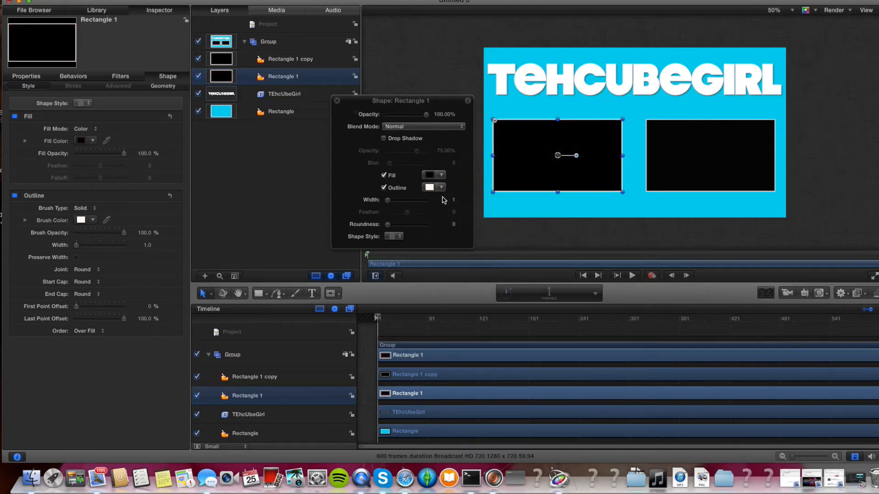
{"action": "left_click", "coordinate": [337, 101]}
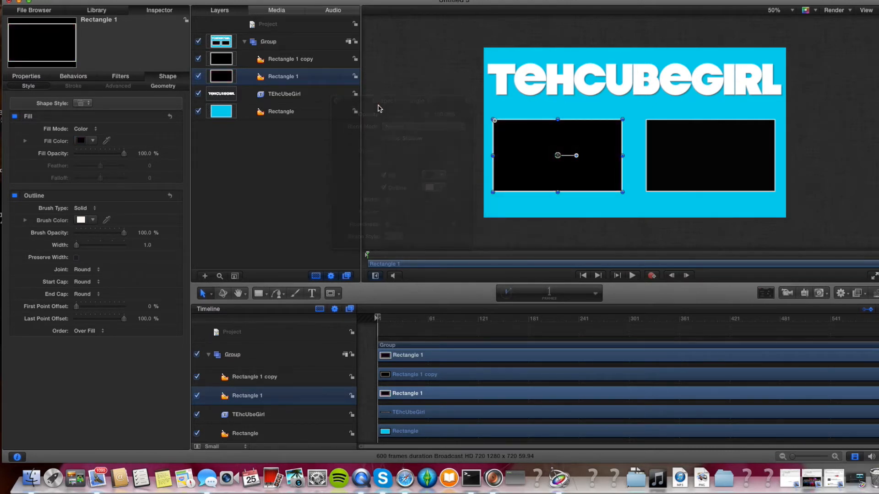
{"action": "left_click", "coordinate": [386, 171]}
Move both black rectangles up, closer beneath the title text.
{"action": "mouse_move", "coordinate": [569, 153]}
{"action": "left_mouse_down"}
{"action": "mouse_move", "coordinate": [560, 146]}
{"action": "mouse_move", "coordinate": [581, 151]}
{"action": "left_mouse_up"}
{"action": "left_click_drag", "start_coordinate": [712, 133], "coordinate": [716, 120]}
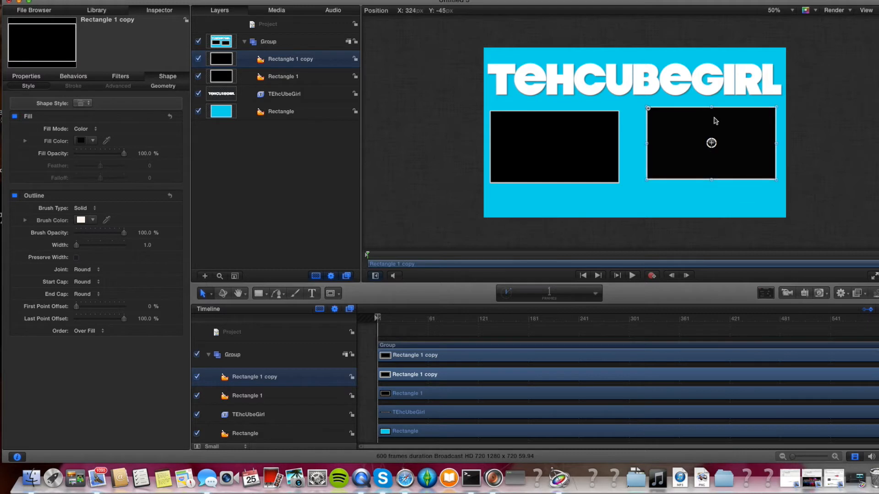
{"action": "left_click", "coordinate": [555, 142]}
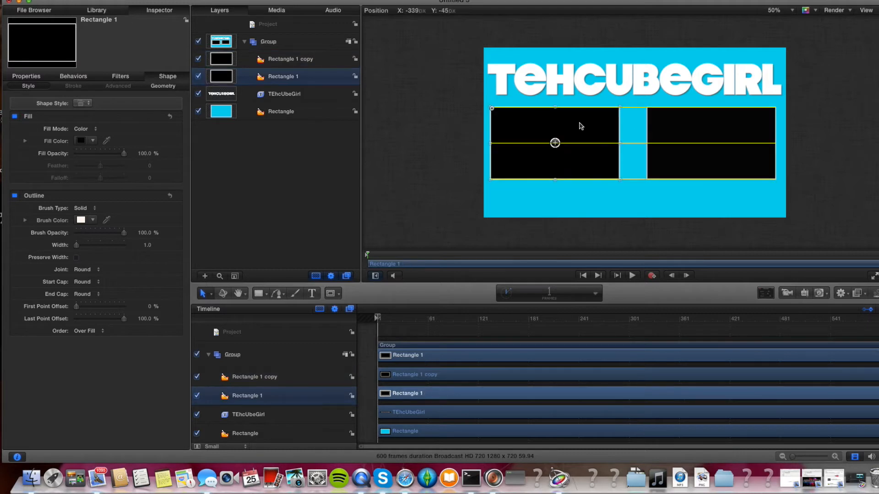
{"action": "left_click", "coordinate": [806, 127]}
{"action": "left_click", "coordinate": [870, 119]}
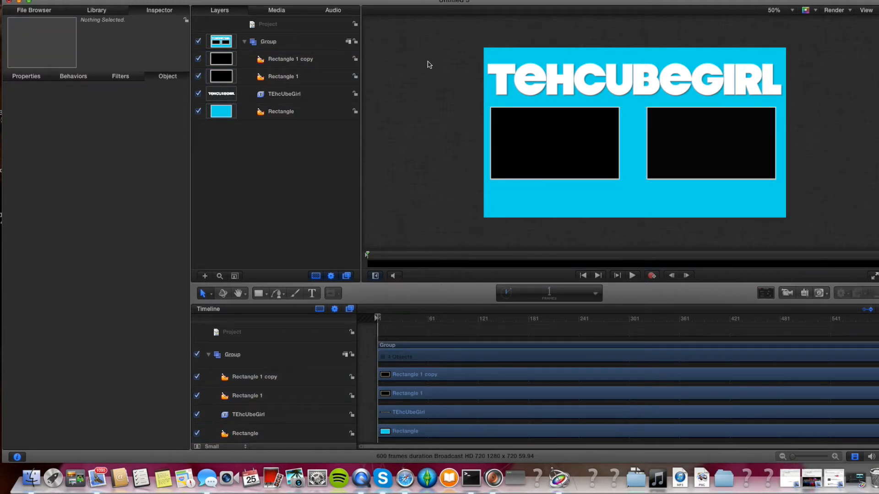
Switch to Safari and open the iconspedia.com website.
{"action": "left_click_drag", "start_coordinate": [145, 1], "coordinate": [176, 1]}
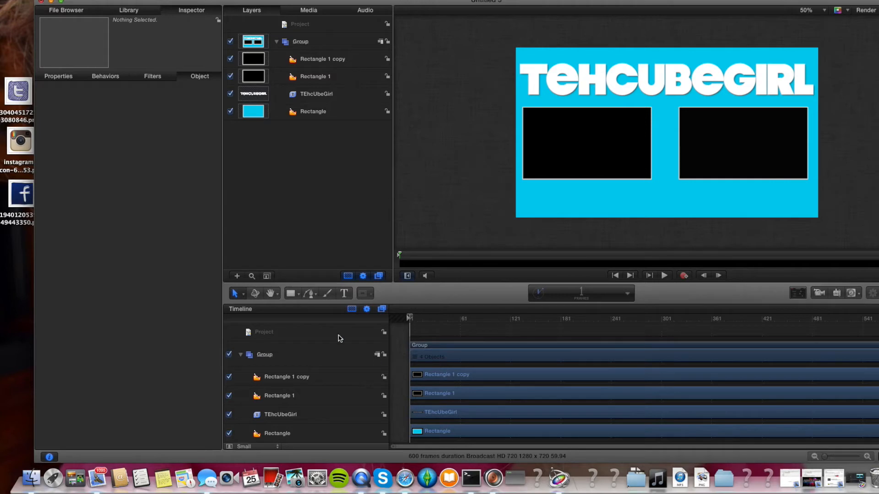
{"action": "left_click", "coordinate": [405, 481]}
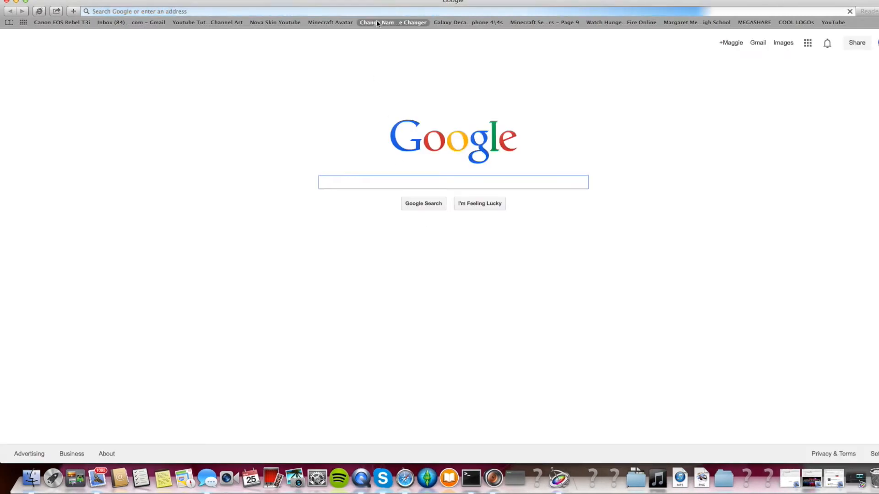
{"action": "left_click", "coordinate": [386, 10]}
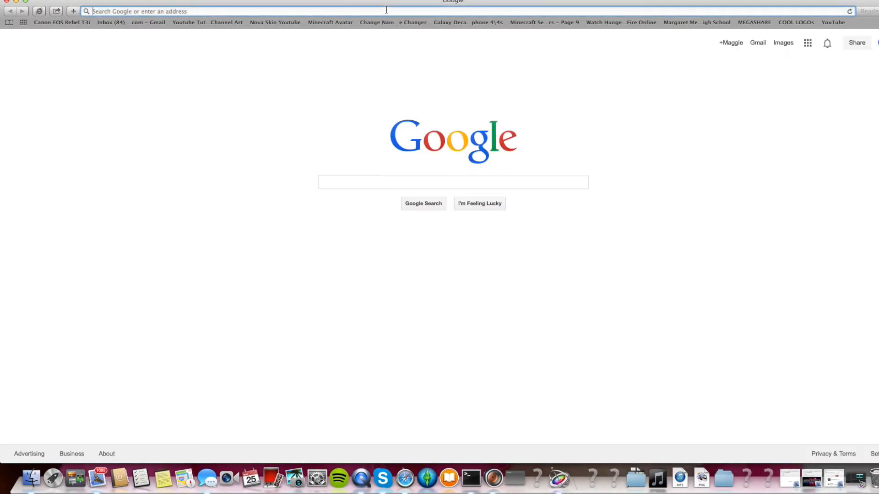
{"action": "type", "text": "iconspedia.com"}
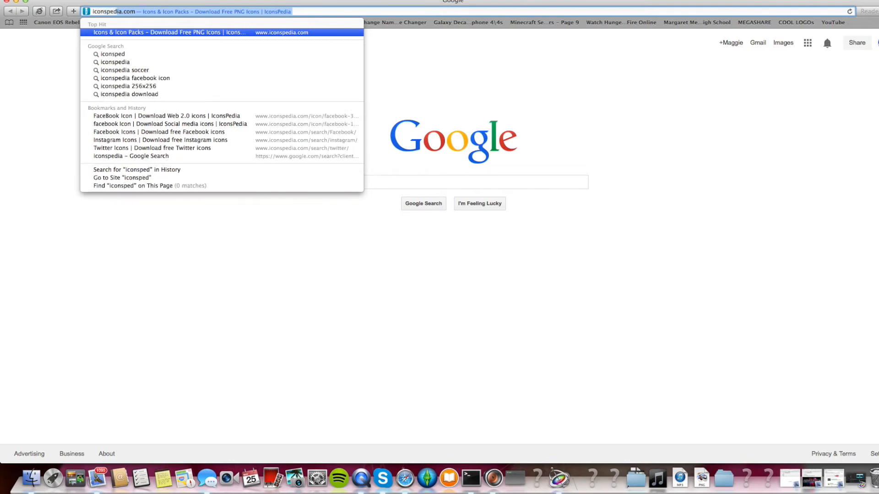
{"action": "key", "text": "Return"}
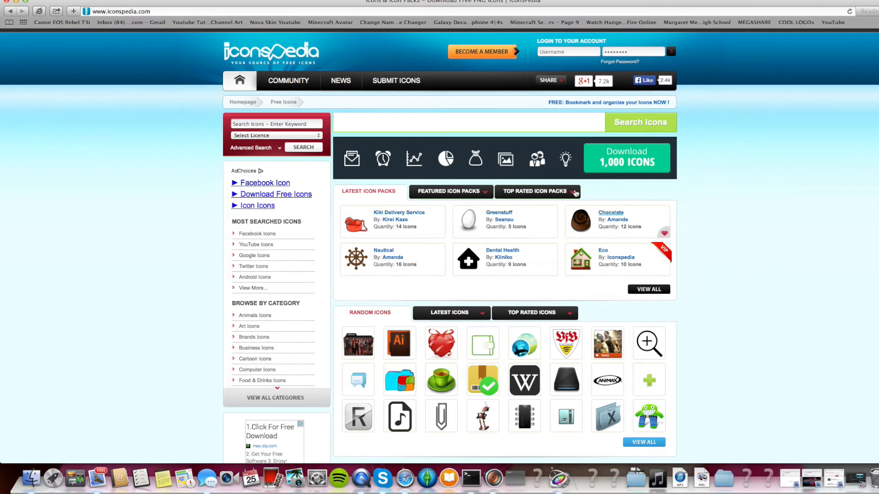
Search the icon site for instagram icons.
{"action": "left_click", "coordinate": [594, 123]}
{"action": "type", "text": "Inst"}
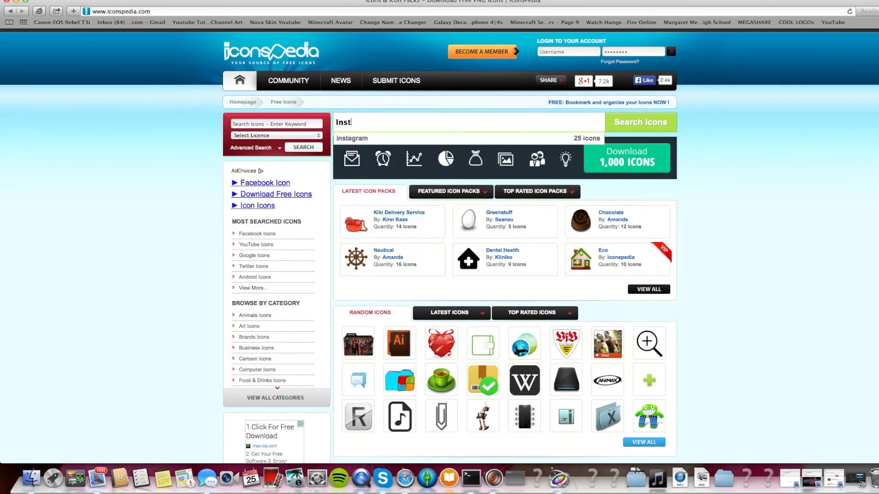
{"action": "type", "text": "gagram"}
{"action": "left_click", "coordinate": [675, 129]}
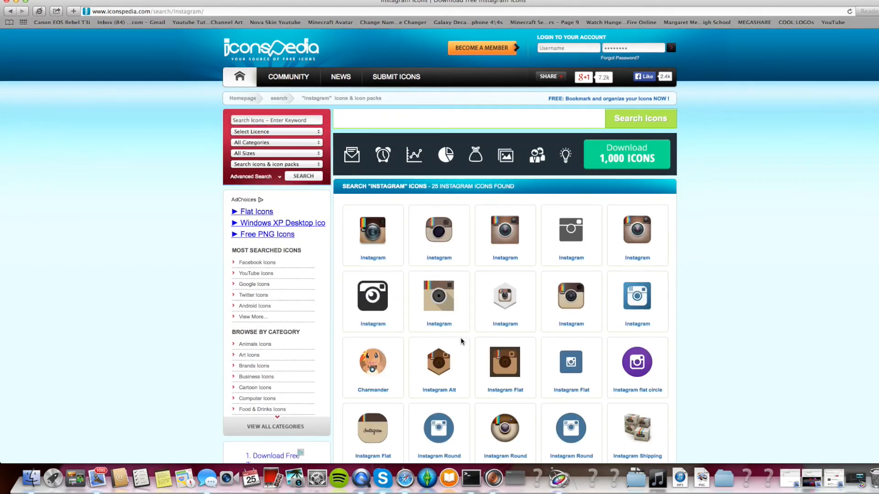
Open the first Instagram icon's page and save its image to the desktop.
{"action": "scroll", "coordinate": [461, 337], "scroll_direction": "down", "scroll_amount": 1}
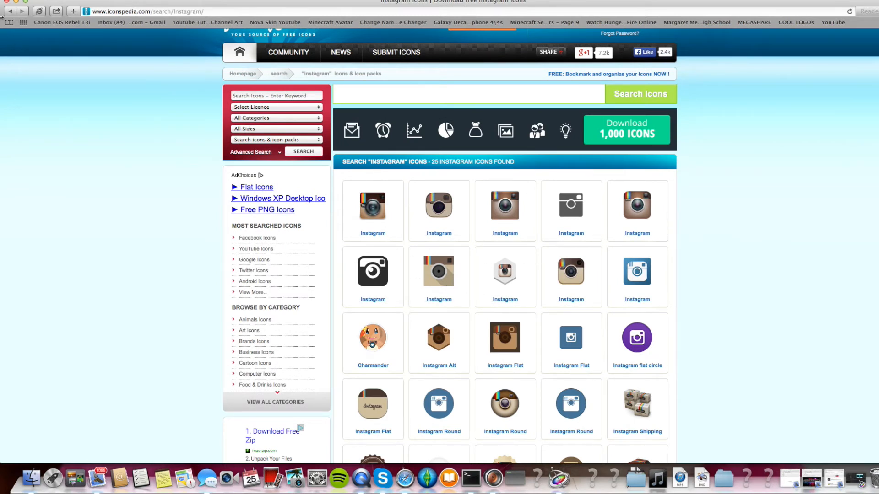
{"action": "left_click", "coordinate": [370, 200]}
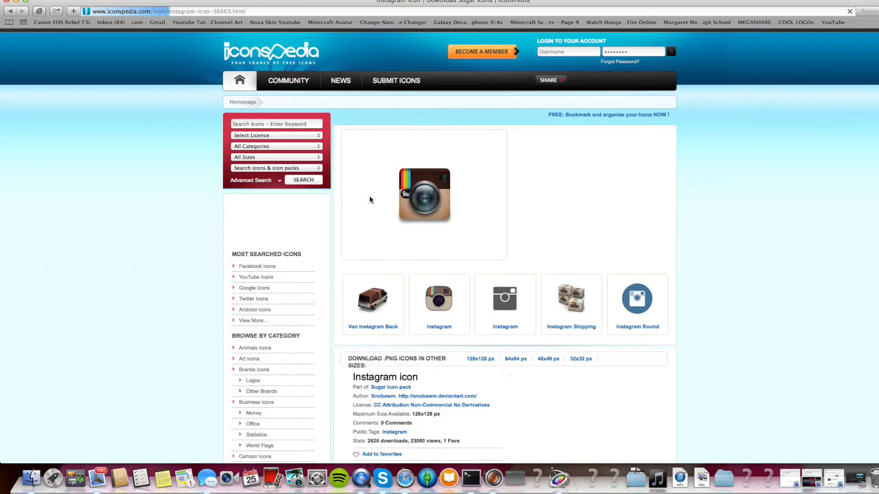
{"action": "left_click_drag", "start_coordinate": [292, 1], "coordinate": [395, 1]}
{"action": "left_click_drag", "start_coordinate": [519, 262], "coordinate": [20, 72]}
Replace the old Instagram image on the desktop with the newly saved one, trashing the old file.
{"action": "left_click", "coordinate": [75, 74]}
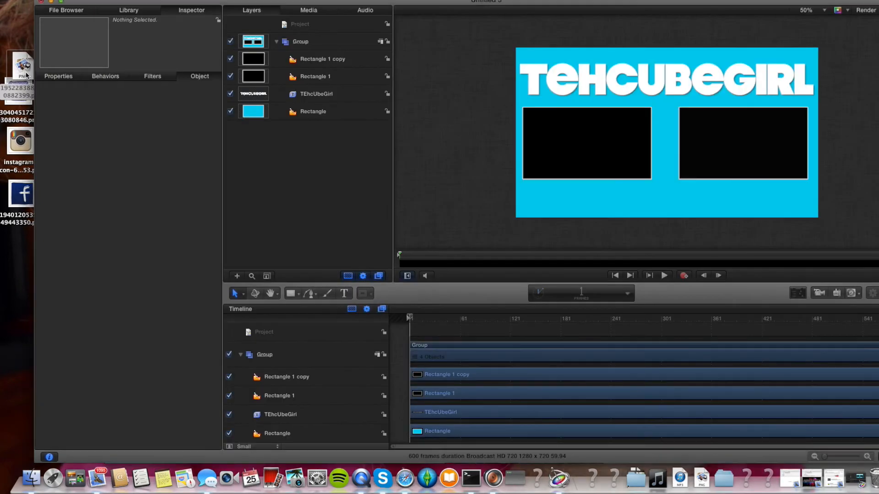
{"action": "left_click_drag", "start_coordinate": [25, 73], "coordinate": [875, 485]}
{"action": "left_click_drag", "start_coordinate": [23, 56], "coordinate": [20, 144]}
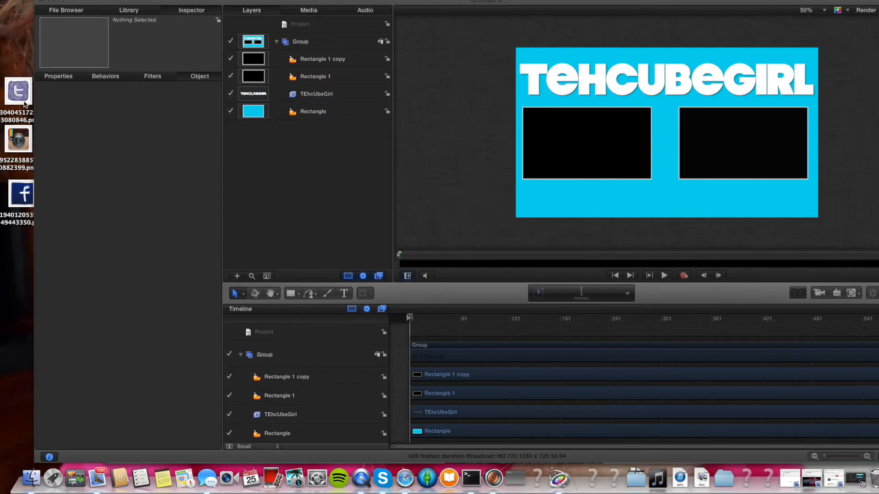
Import the Facebook icon image from the desktop into the project's layers.
{"action": "left_click_drag", "start_coordinate": [24, 197], "coordinate": [322, 122]}
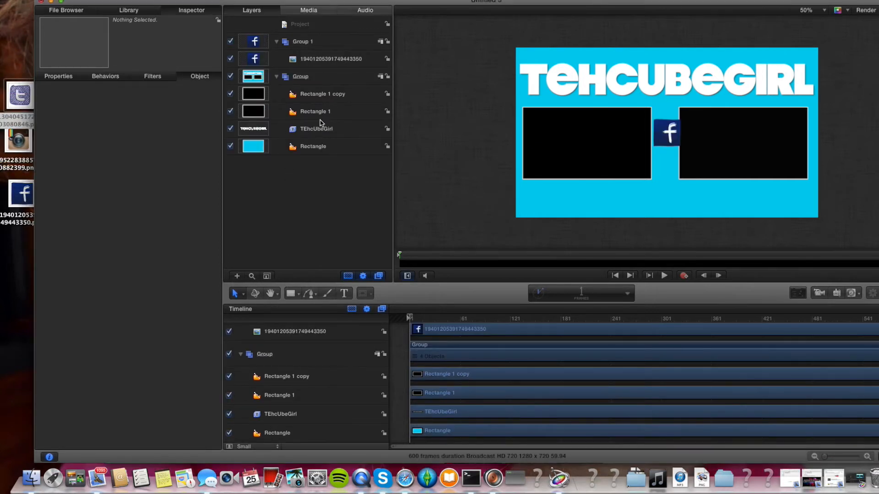
Import the Instagram and Twitter icon images from the desktop into the project's layers.
{"action": "left_click_drag", "start_coordinate": [24, 144], "coordinate": [247, 179]}
{"action": "left_click_drag", "start_coordinate": [22, 101], "coordinate": [297, 232]}
Move the Twitter icon to the graphic's bottom-left corner and enlarge it.
{"action": "left_click_drag", "start_coordinate": [665, 135], "coordinate": [537, 205]}
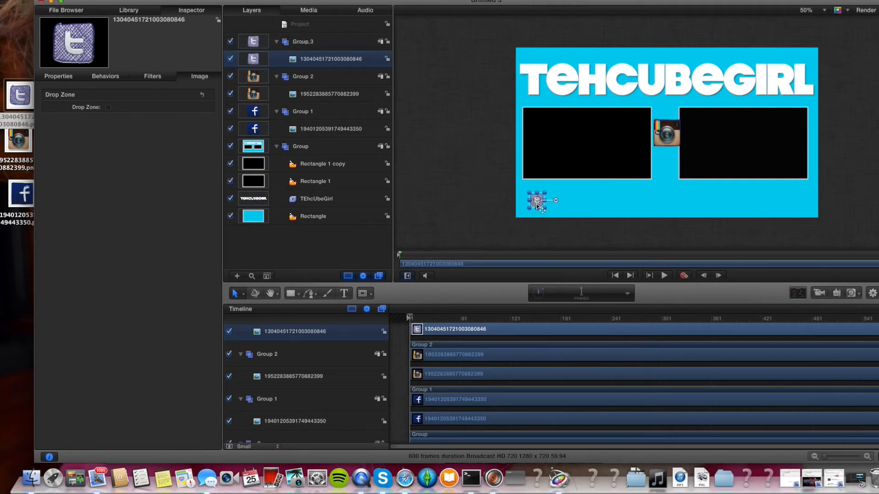
{"action": "mouse_move", "coordinate": [545, 195]}
{"action": "left_mouse_down"}
{"action": "mouse_move", "coordinate": [575, 192]}
{"action": "mouse_move", "coordinate": [548, 209]}
{"action": "left_mouse_up"}
{"action": "left_click", "coordinate": [564, 239]}
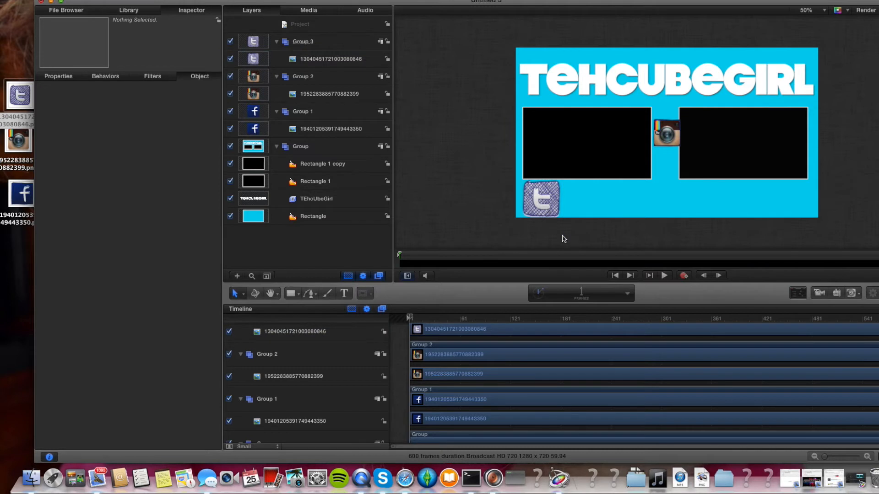
Move the Instagram icon down to the bottom middle of the graphic, below the gap between the boxes.
{"action": "left_click_drag", "start_coordinate": [677, 135], "coordinate": [673, 196]}
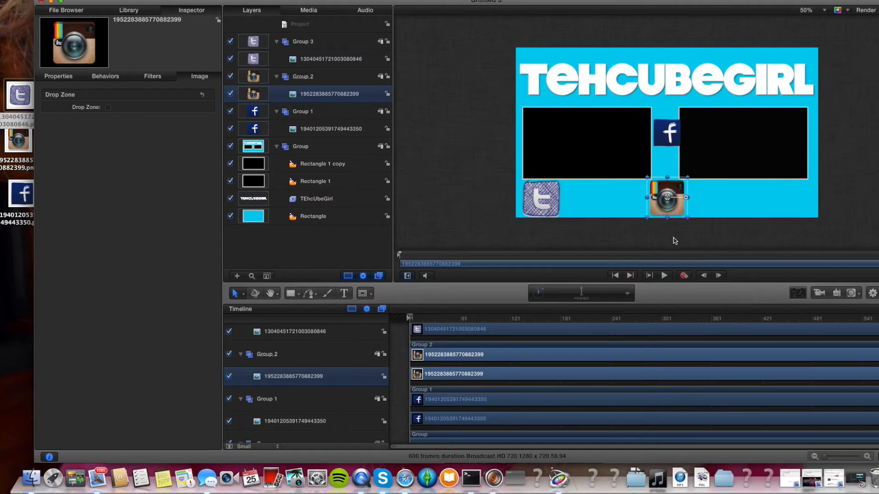
{"action": "left_click", "coordinate": [674, 239]}
Move the Facebook icon to the graphic's bottom-right corner.
{"action": "left_click", "coordinate": [667, 132]}
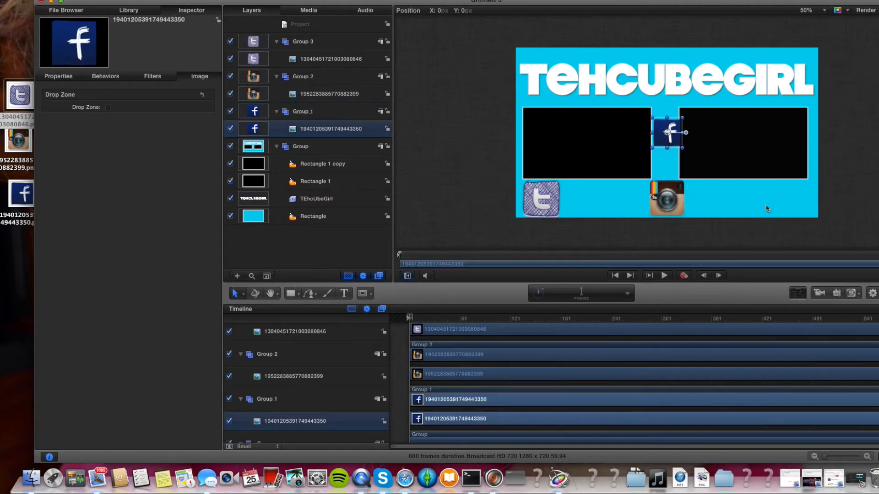
{"action": "left_click_drag", "start_coordinate": [658, 133], "coordinate": [802, 186]}
{"action": "left_click", "coordinate": [765, 244]}
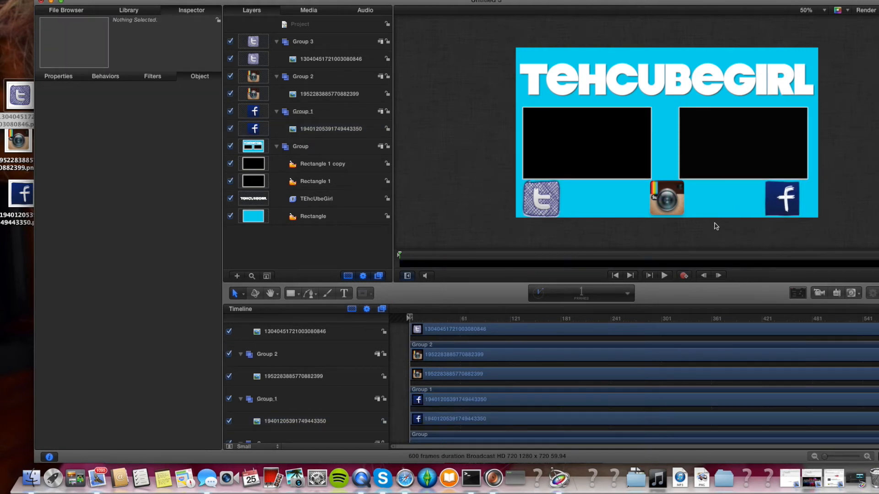
{"action": "left_click", "coordinate": [799, 202]}
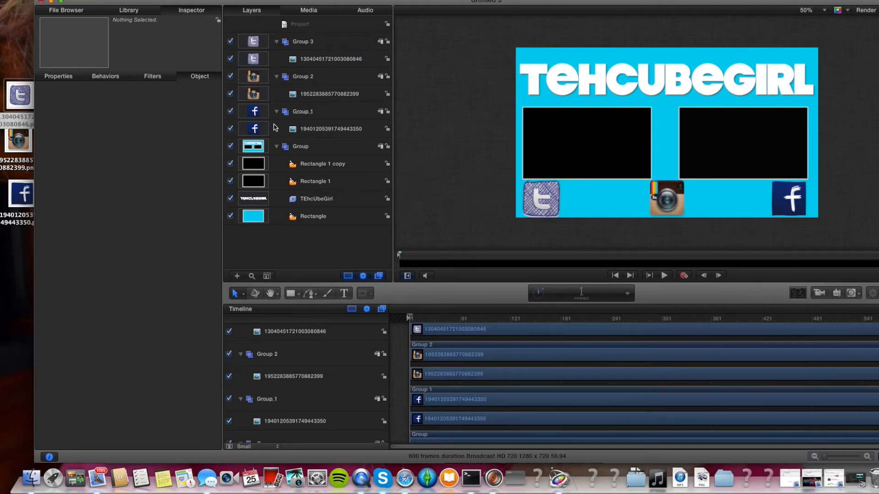
Add a text layer reading Follow between the Twitter and Instagram icons.
{"action": "left_click", "coordinate": [343, 295]}
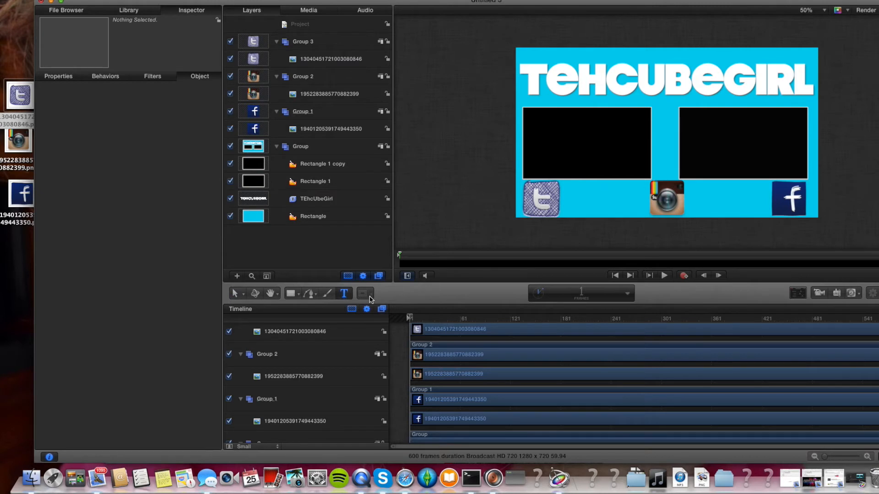
{"action": "left_click", "coordinate": [575, 198]}
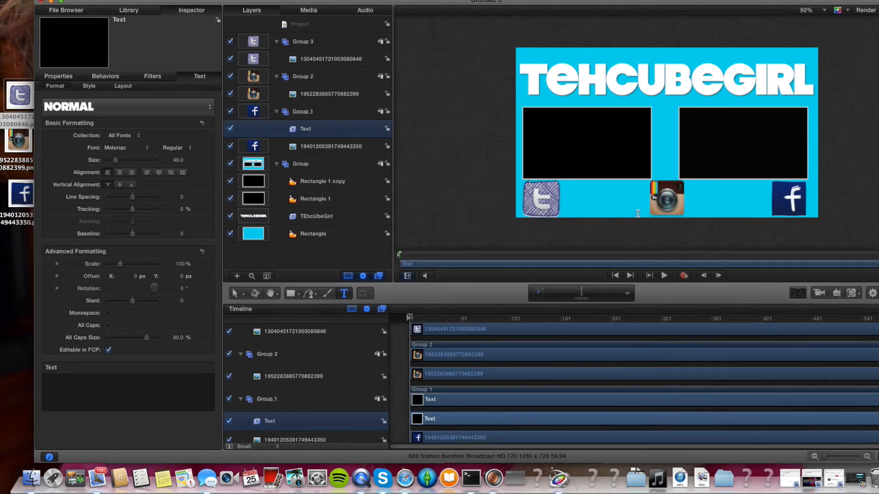
{"action": "type", "text": "Follow"}
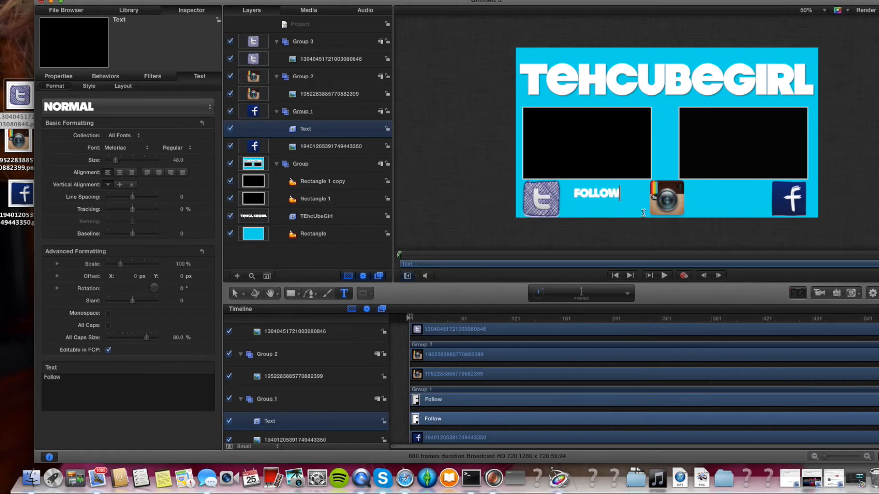
Set the Follow text's size to 91 and apply the Basic Text + Shadow style preset.
{"action": "left_click", "coordinate": [797, 294]}
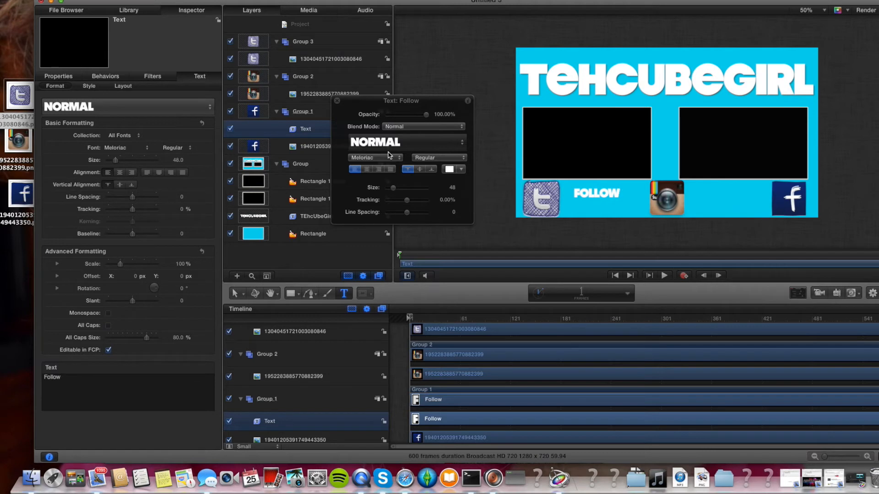
{"action": "left_click_drag", "start_coordinate": [392, 189], "coordinate": [401, 191]}
{"action": "left_click_drag", "start_coordinate": [605, 192], "coordinate": [590, 195]}
{"action": "left_click", "coordinate": [409, 142]}
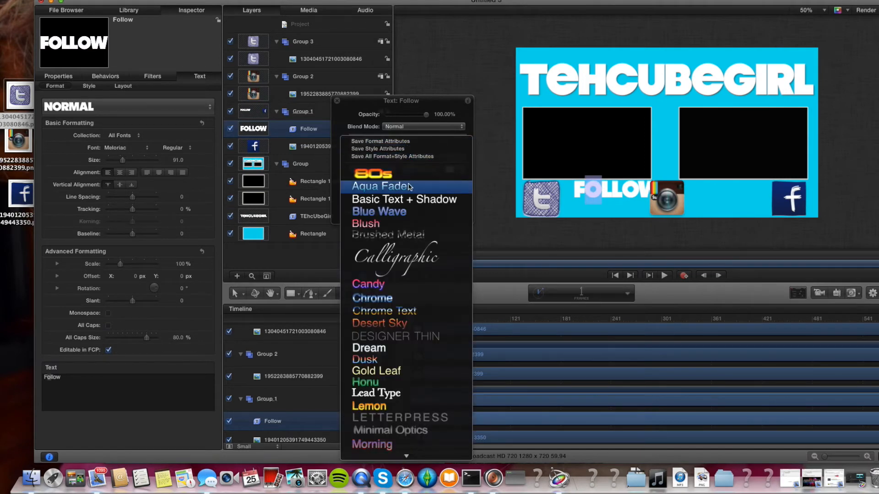
{"action": "left_click", "coordinate": [409, 198]}
{"action": "key", "text": "Escape"}
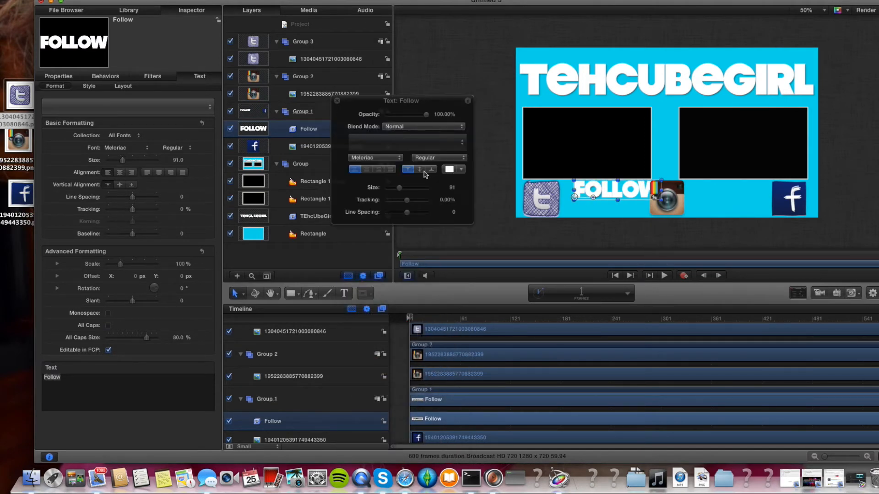
Position the FOLLOW text beside the Twitter icon along the bottom edge.
{"action": "left_click", "coordinate": [337, 101]}
{"action": "left_click", "coordinate": [332, 113]}
{"action": "left_click", "coordinate": [332, 130]}
{"action": "mouse_move", "coordinate": [609, 196]}
{"action": "left_mouse_down"}
{"action": "mouse_move", "coordinate": [595, 204]}
{"action": "mouse_move", "coordinate": [607, 204]}
{"action": "left_mouse_up"}
{"action": "left_click", "coordinate": [595, 236]}
Add a text layer reading ME to the right of the Instagram icon.
{"action": "left_click", "coordinate": [344, 294]}
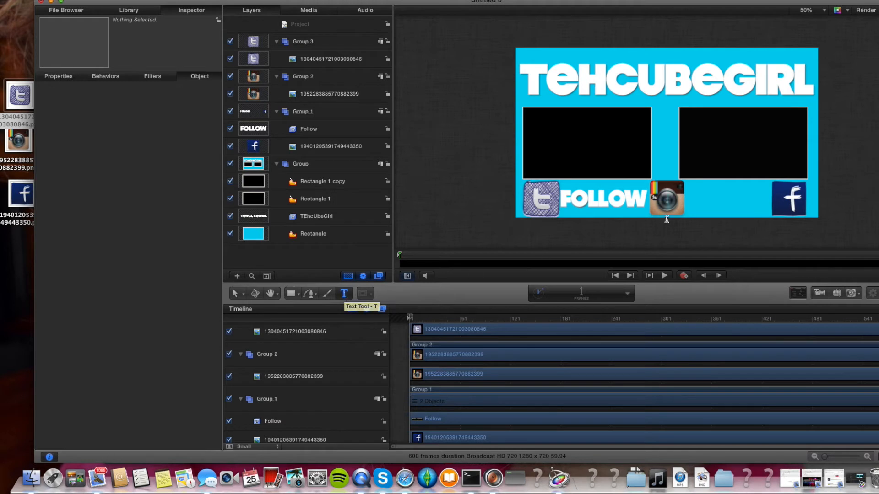
{"action": "left_click", "coordinate": [696, 202]}
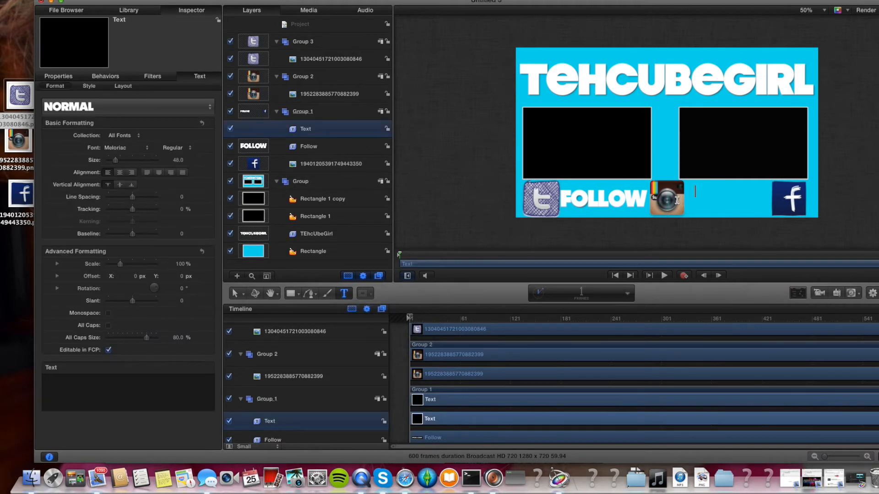
{"action": "type", "text": "ME"}
Apply the Basic Text + Shadow style preset to the ME text.
{"action": "left_click", "coordinate": [799, 292]}
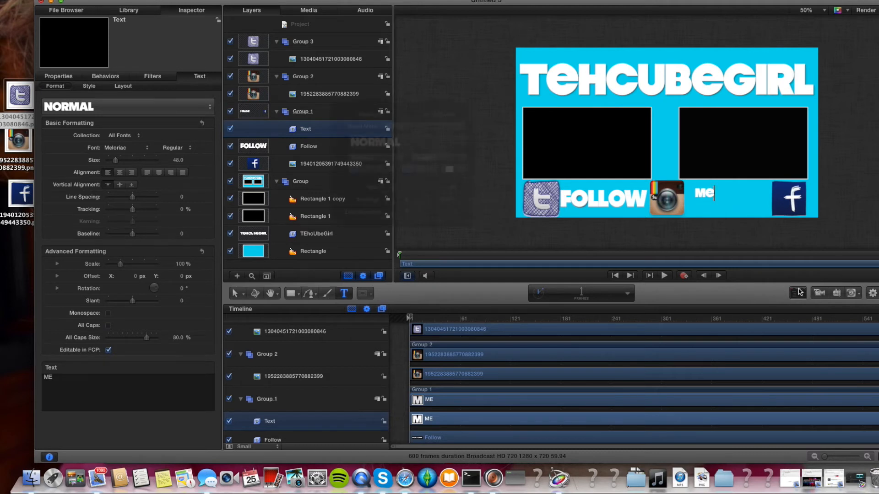
{"action": "left_click", "coordinate": [421, 143]}
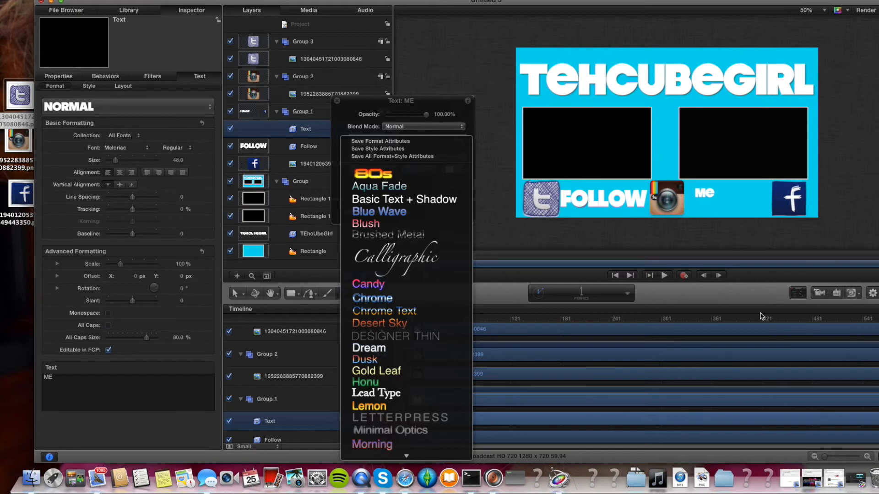
{"action": "left_click", "coordinate": [371, 199]}
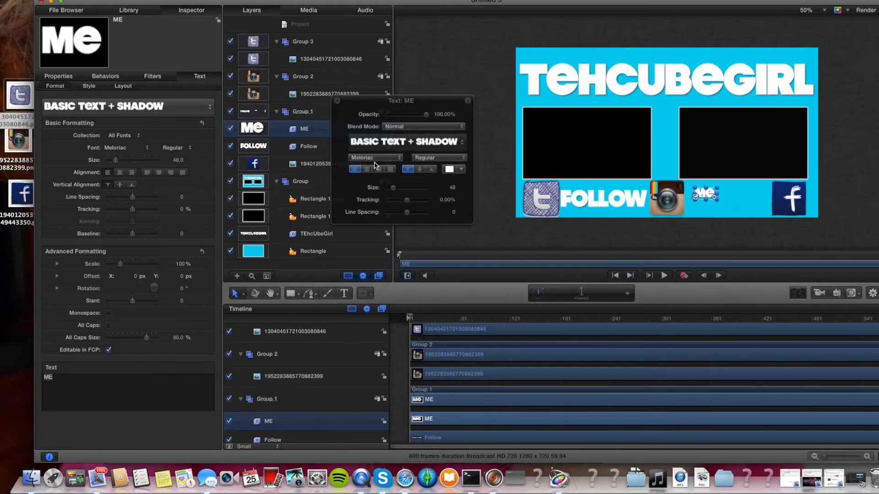
{"action": "left_click", "coordinate": [374, 158]}
{"action": "left_click", "coordinate": [380, 161]}
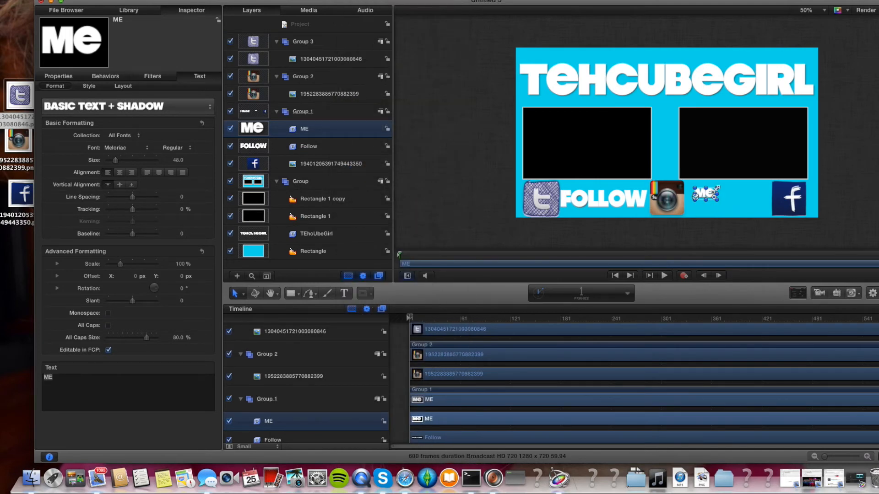
Set the ME text's size to 141 and position it between the Instagram and Facebook icons.
{"action": "left_click", "coordinate": [798, 293]}
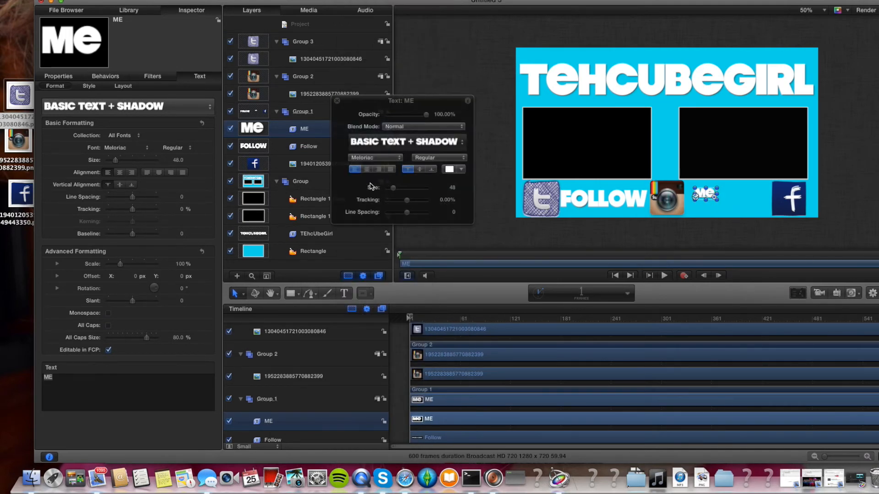
{"action": "left_click_drag", "start_coordinate": [393, 189], "coordinate": [406, 189]}
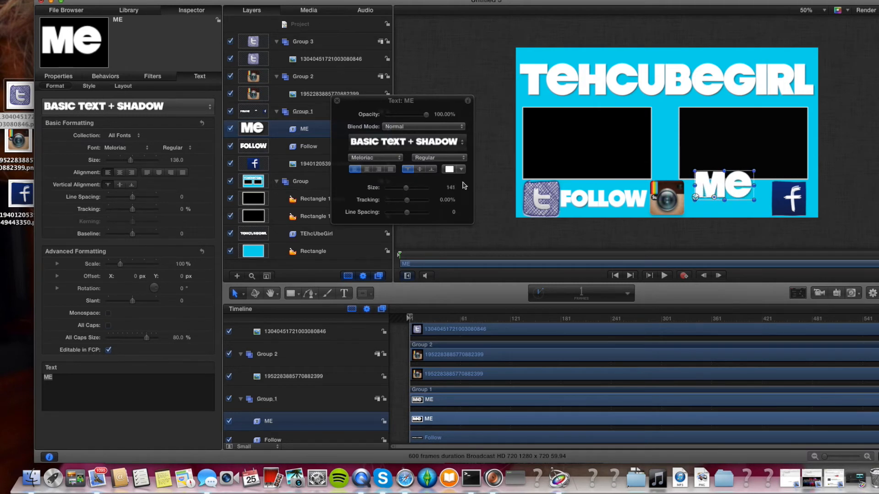
{"action": "left_click_drag", "start_coordinate": [708, 184], "coordinate": [707, 198]}
{"action": "left_click_drag", "start_coordinate": [406, 188], "coordinate": [407, 189]}
{"action": "left_click_drag", "start_coordinate": [733, 204], "coordinate": [732, 205]}
{"action": "left_click", "coordinate": [708, 229]}
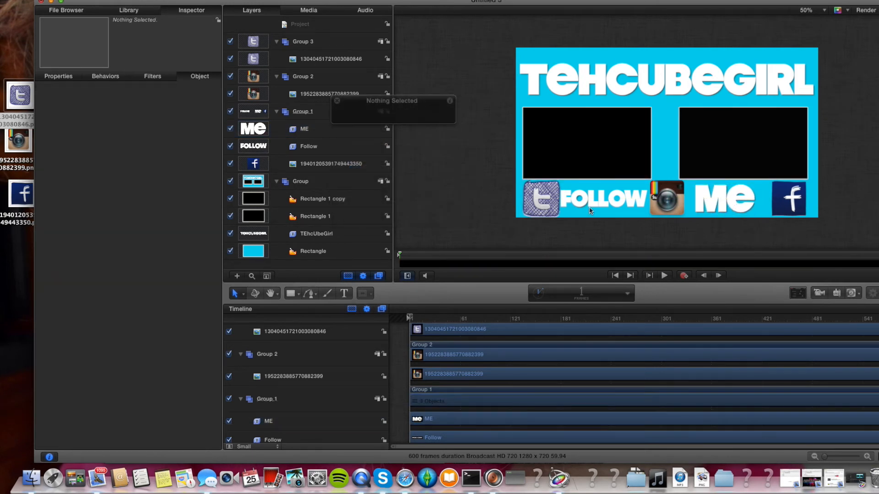
{"action": "left_click", "coordinate": [338, 101]}
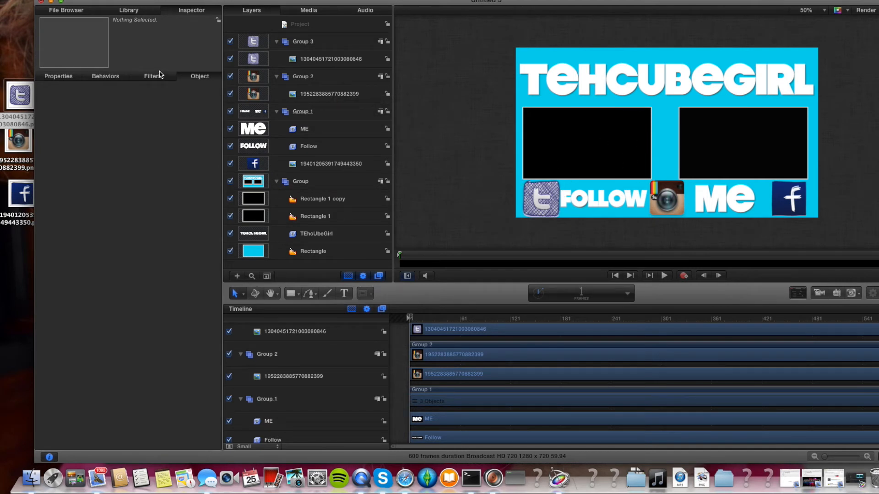
{"action": "left_click", "coordinate": [153, 11]}
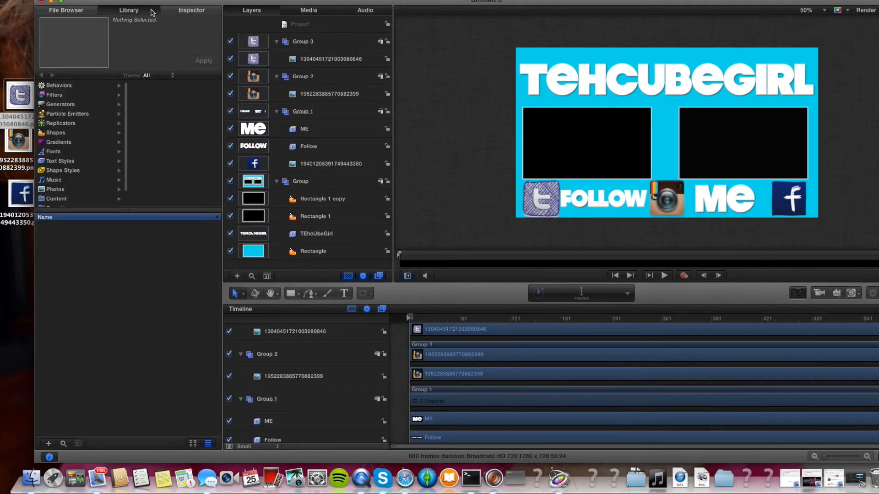
{"action": "left_click", "coordinate": [196, 14]}
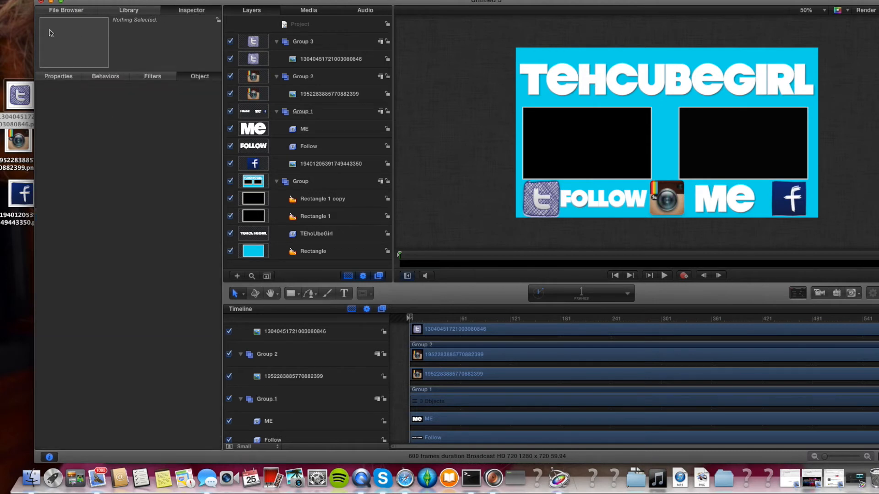
{"action": "left_click_drag", "start_coordinate": [233, 3], "coordinate": [205, 3]}
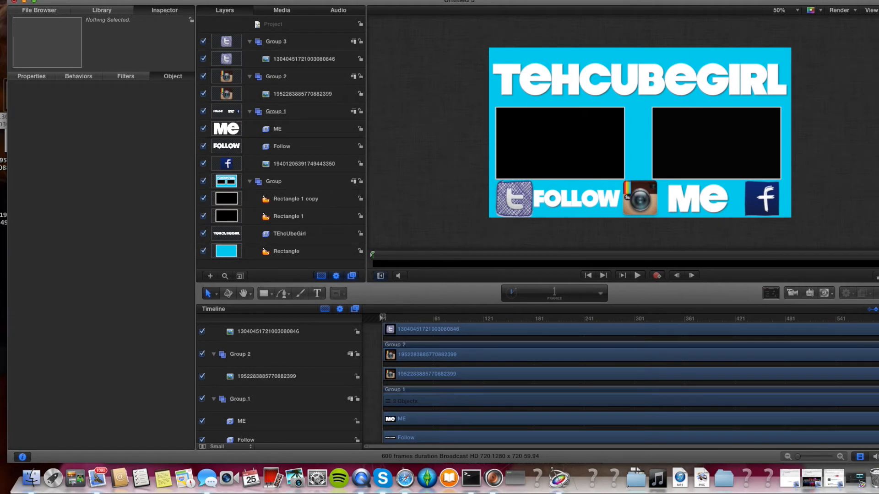
Browse the Behaviors library, previewing text animation presets.
{"action": "left_click", "coordinate": [108, 12]}
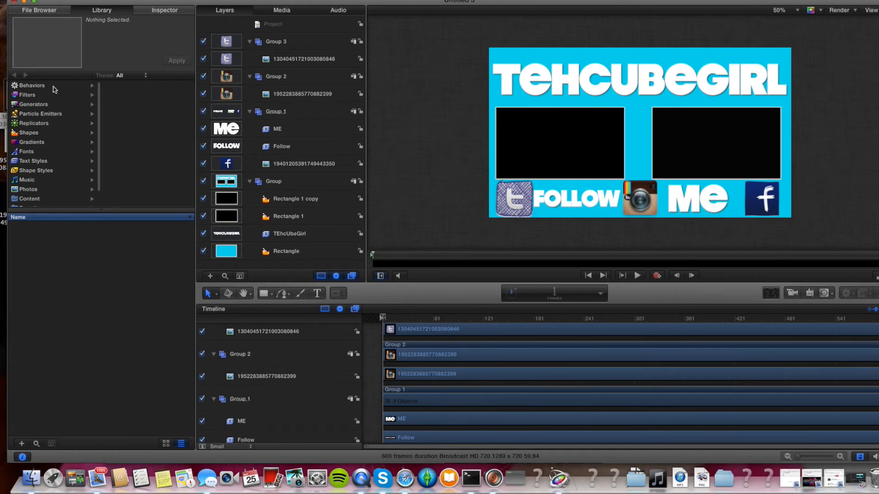
{"action": "left_click", "coordinate": [27, 87]}
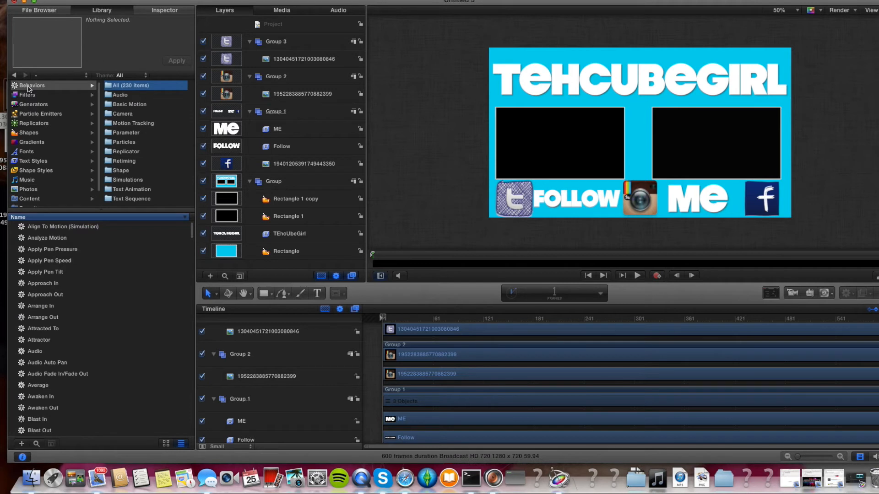
{"action": "left_click", "coordinate": [50, 305]}
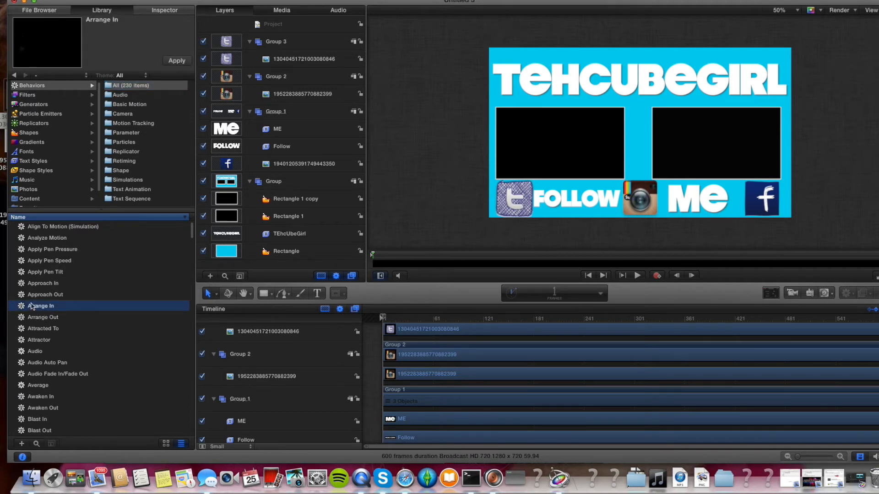
{"action": "left_click", "coordinate": [68, 284]}
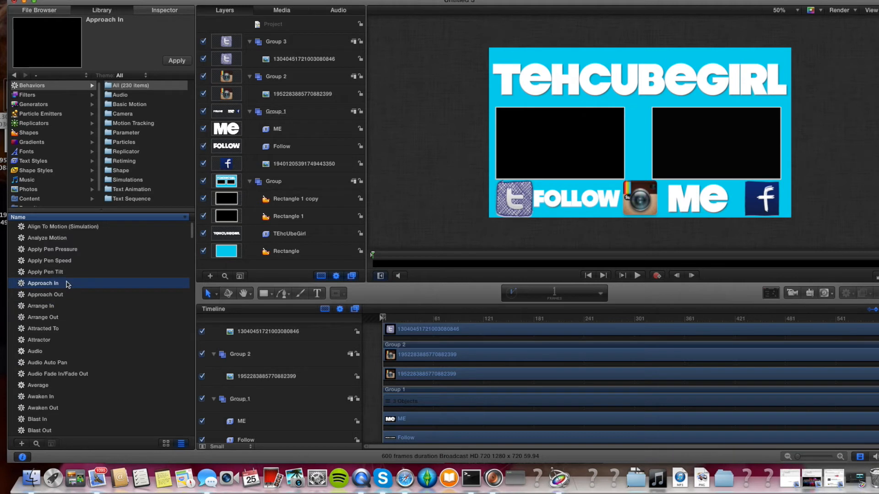
{"action": "scroll", "coordinate": [79, 344], "scroll_direction": "down", "scroll_amount": 5}
{"action": "left_click", "coordinate": [72, 347]}
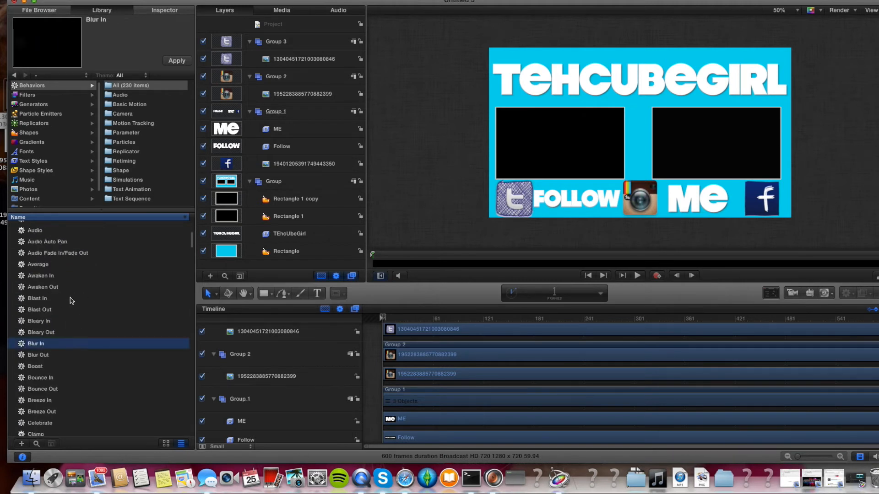
{"action": "scroll", "coordinate": [109, 385], "scroll_direction": "down", "scroll_amount": 2}
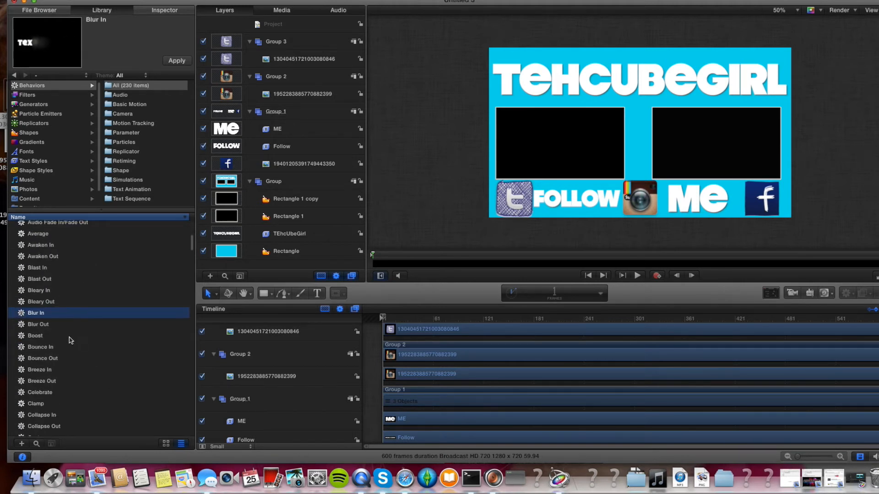
{"action": "left_click", "coordinate": [51, 348]}
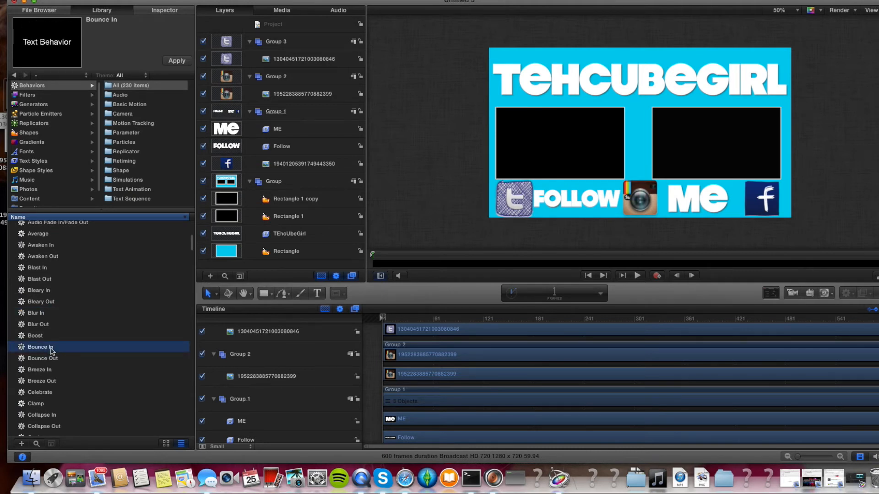
Apply the Bounce In behavior to the TEhcUbeGirl text layer.
{"action": "left_click_drag", "start_coordinate": [43, 349], "coordinate": [324, 236]}
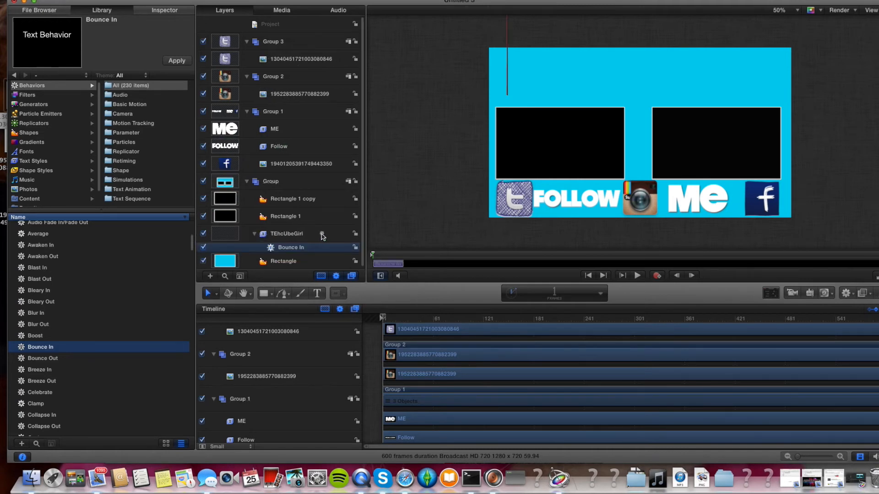
{"action": "left_click", "coordinate": [377, 350]}
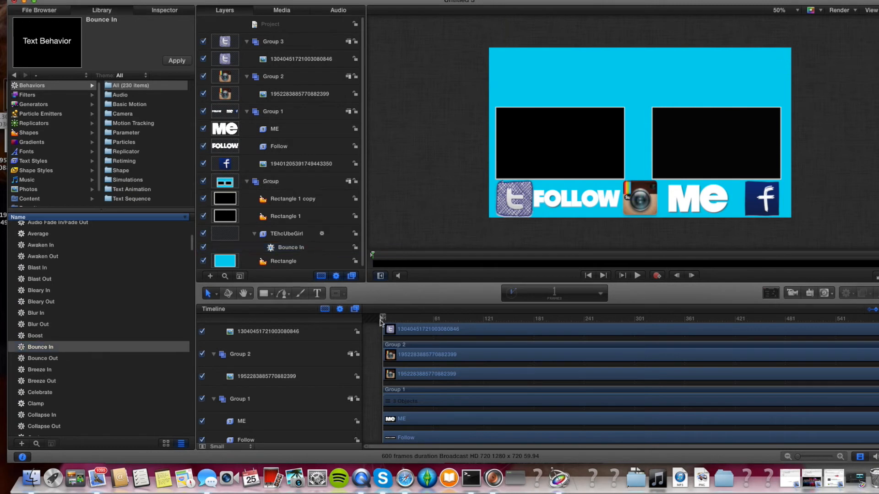
{"action": "left_click_drag", "start_coordinate": [383, 319], "coordinate": [382, 319]}
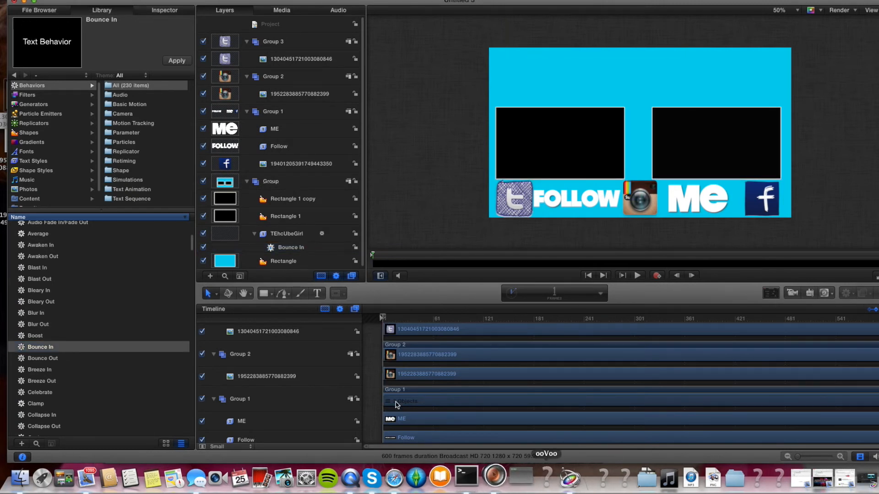
Play the animation from the start to preview the TEhcUbeGirl bounce-in effect.
{"action": "scroll", "coordinate": [447, 366], "scroll_direction": "up", "scroll_amount": 2}
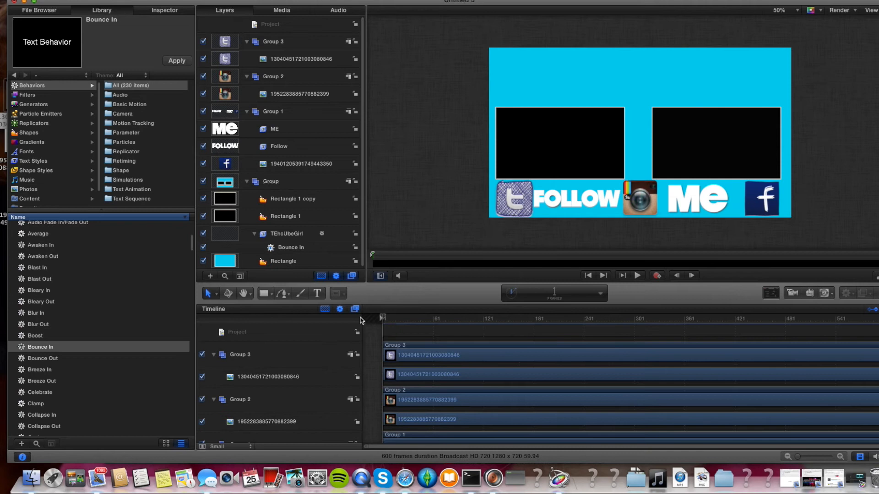
{"action": "left_click", "coordinate": [435, 319]}
{"action": "left_click_drag", "start_coordinate": [436, 321], "coordinate": [383, 327]}
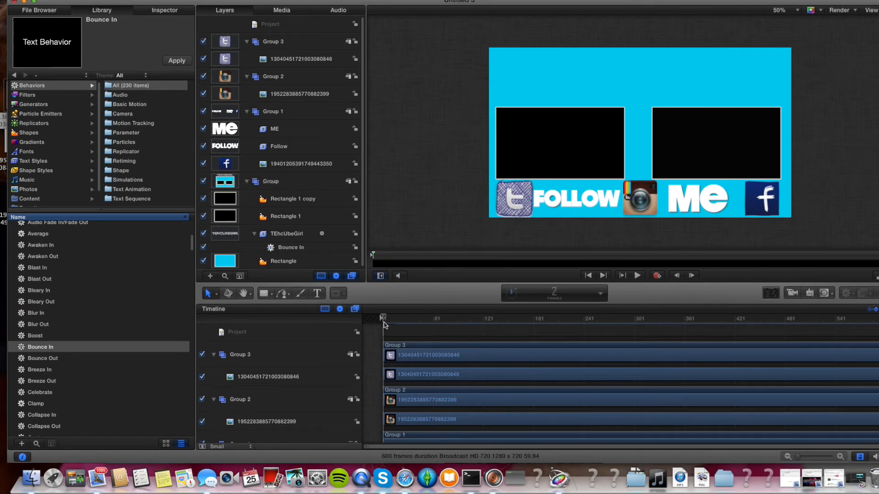
{"action": "key", "text": "space"}
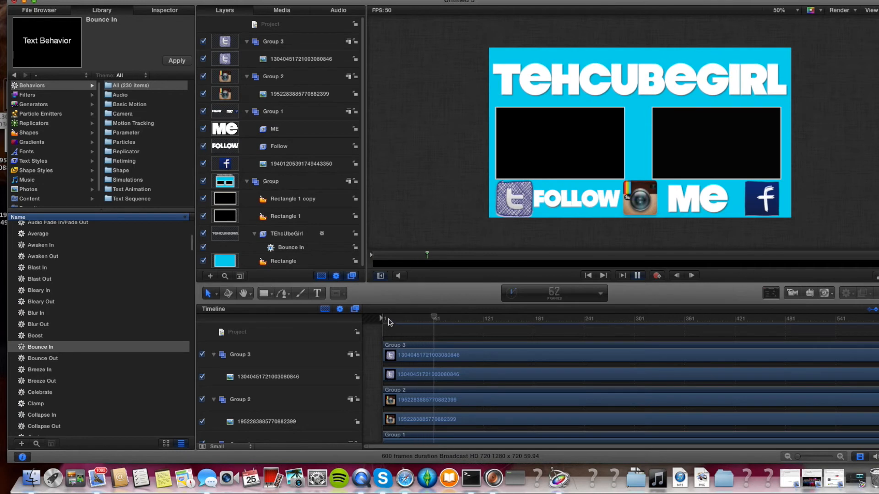
{"action": "key", "text": "space"}
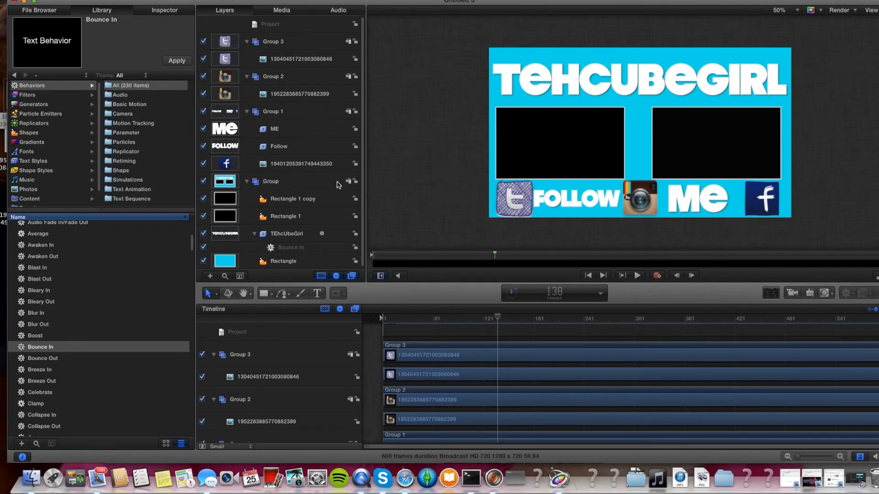
Apply the Bounce In behavior to the Follow and ME text layers.
{"action": "left_click", "coordinate": [42, 349]}
{"action": "left_click_drag", "start_coordinate": [39, 349], "coordinate": [315, 151]}
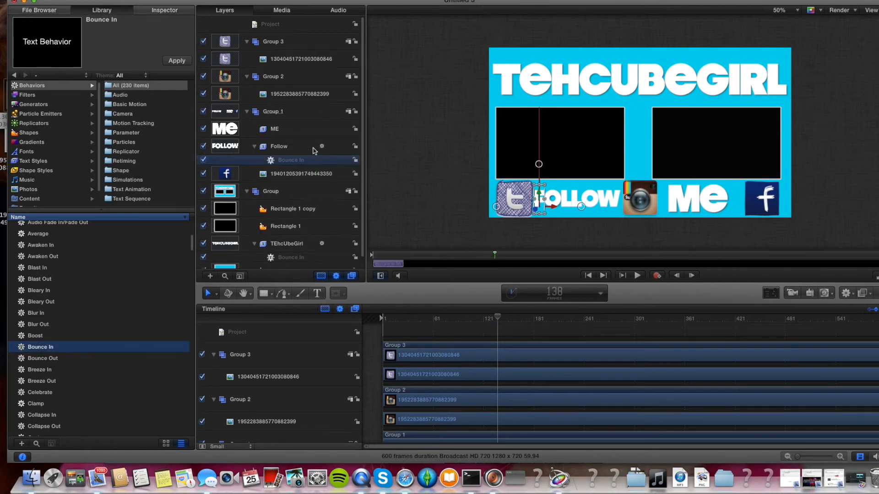
{"action": "left_click_drag", "start_coordinate": [54, 348], "coordinate": [315, 130]}
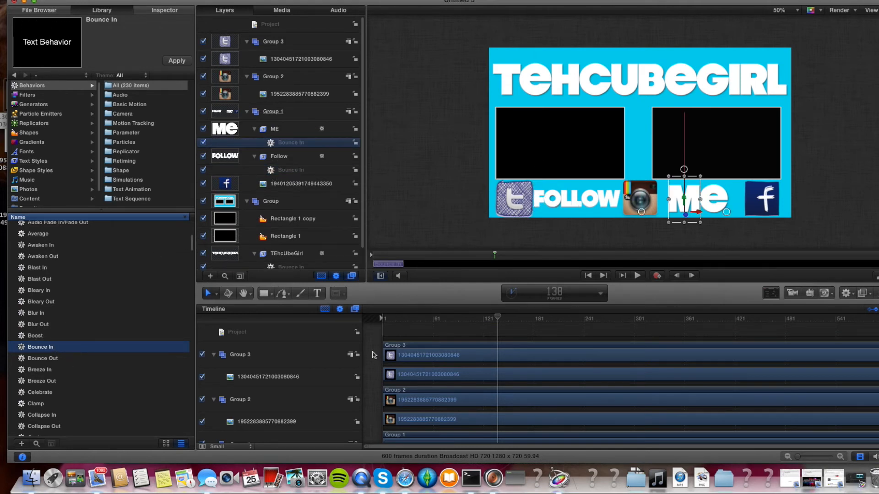
Play the animation from the start to preview all the bounce-in behaviors.
{"action": "left_click_drag", "start_coordinate": [453, 321], "coordinate": [381, 328]}
{"action": "key", "text": "space"}
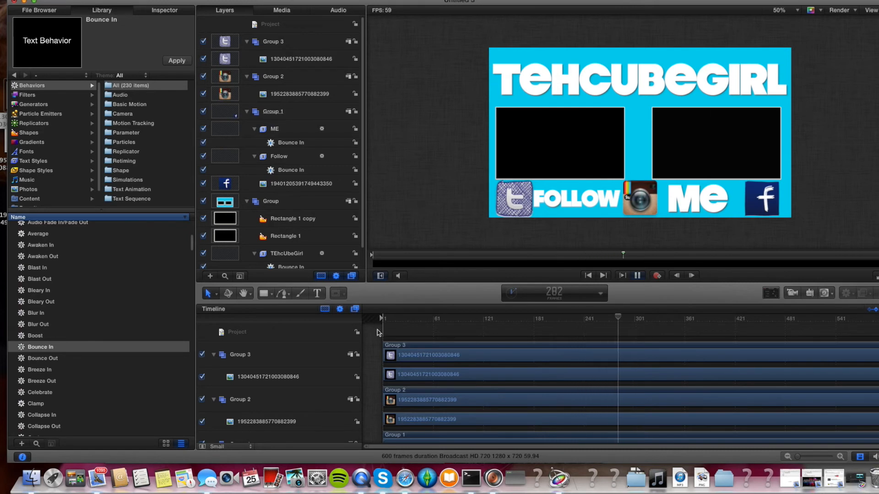
{"action": "key", "text": "space"}
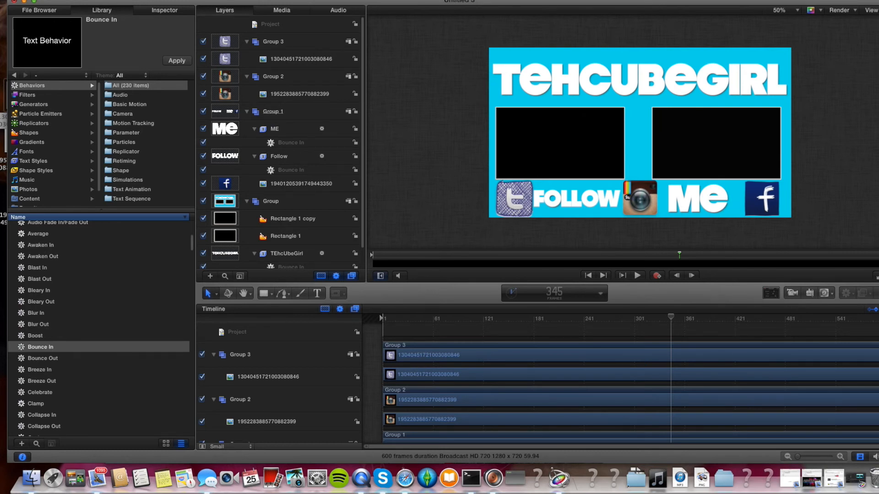
{"action": "left_click", "coordinate": [222, 0]}
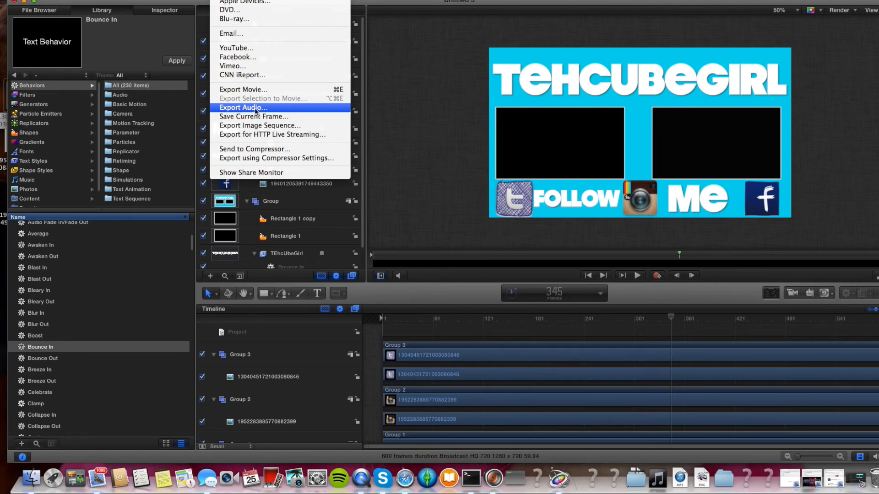
{"action": "left_click", "coordinate": [266, 94]}
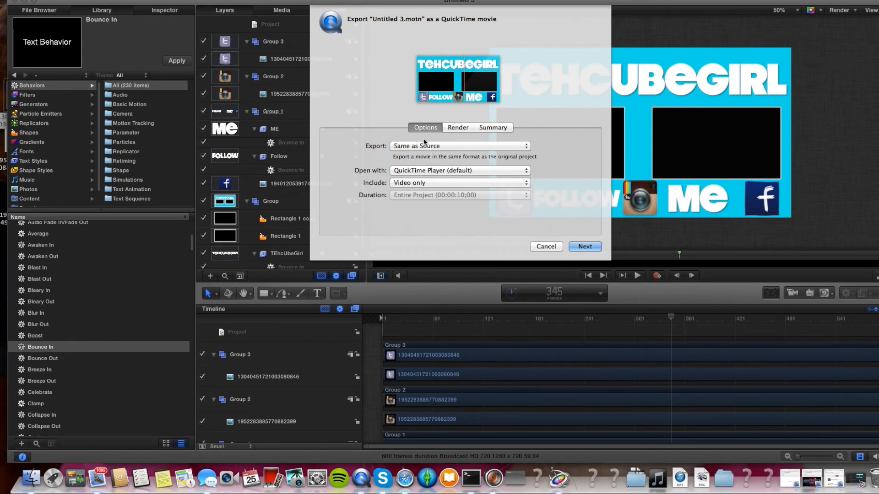
{"action": "left_click", "coordinate": [429, 182]}
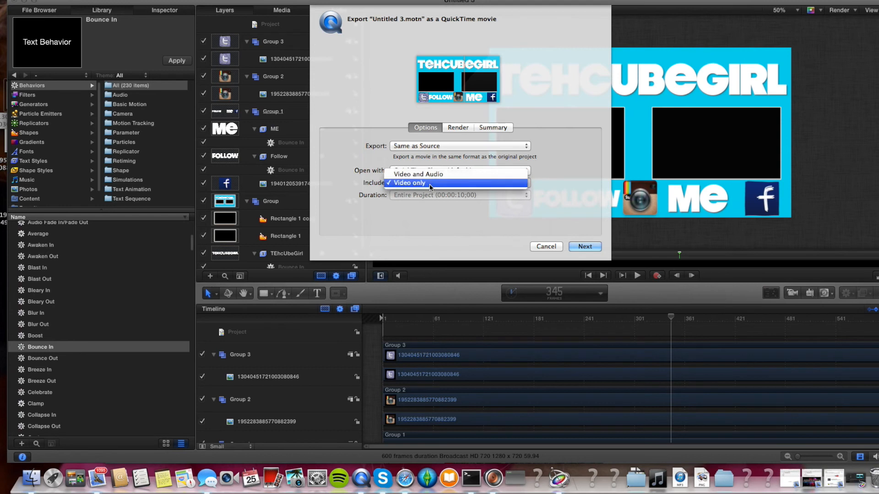
{"action": "left_click", "coordinate": [429, 183]}
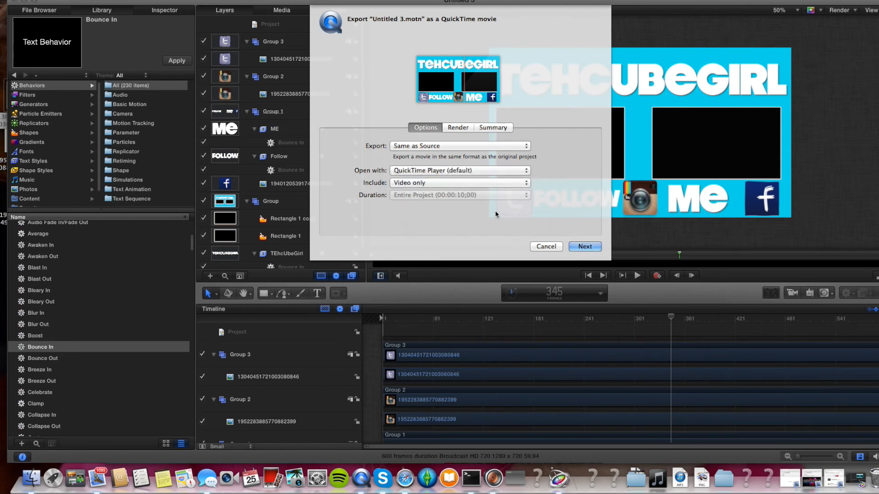
{"action": "left_click", "coordinate": [553, 248]}
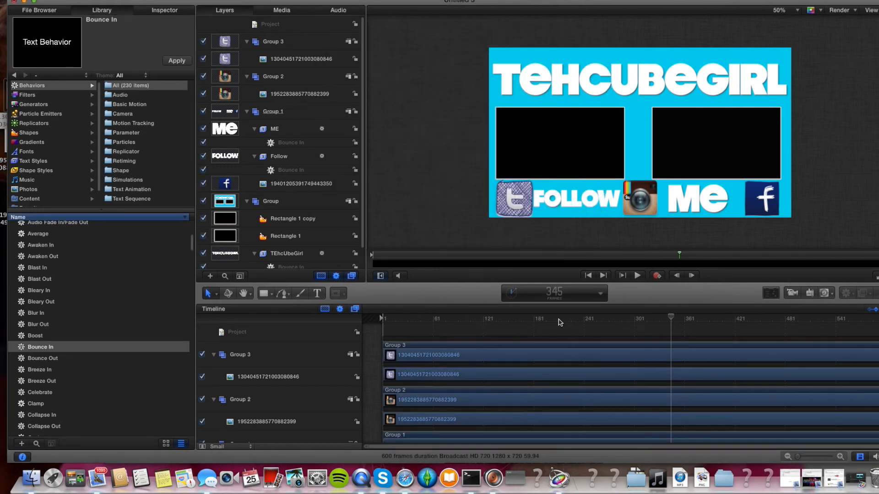
{"action": "left_click", "coordinate": [658, 479]}
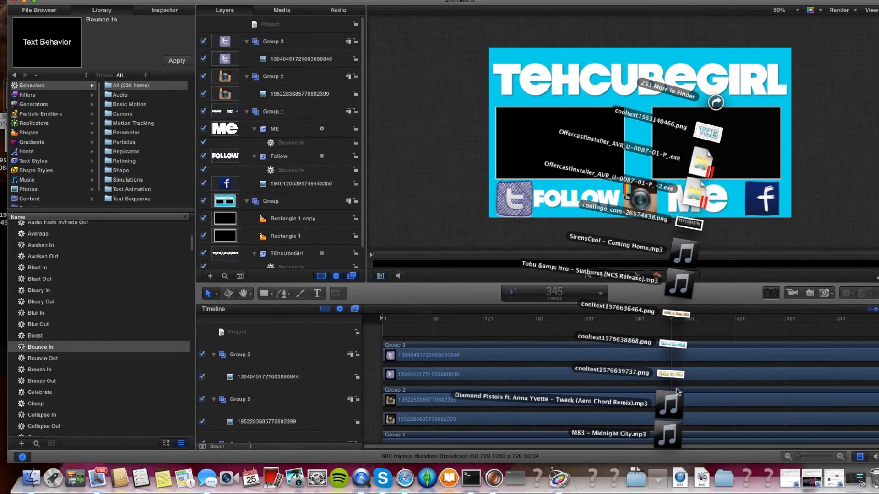
{"action": "left_click_drag", "start_coordinate": [679, 284], "coordinate": [391, 267]}
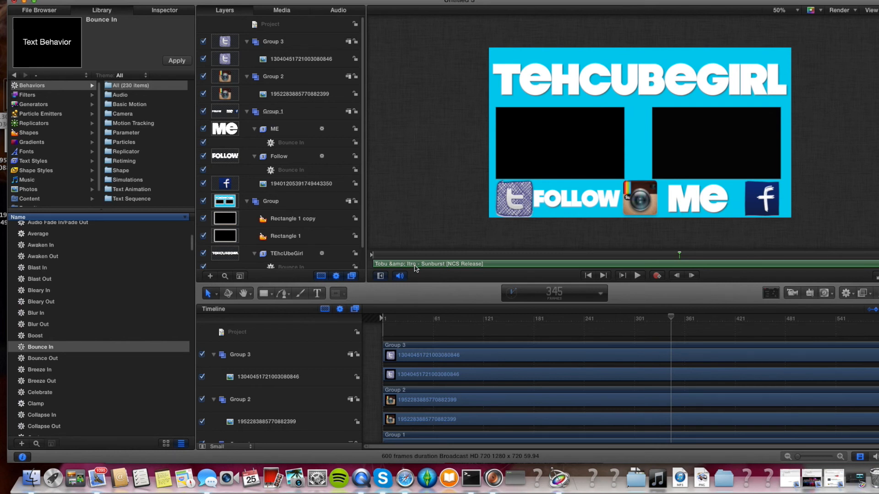
{"action": "key", "text": "Delete"}
Export the project as a video-only QuickTime movie named Outro youtube tutorial.
{"action": "left_click", "coordinate": [223, 0]}
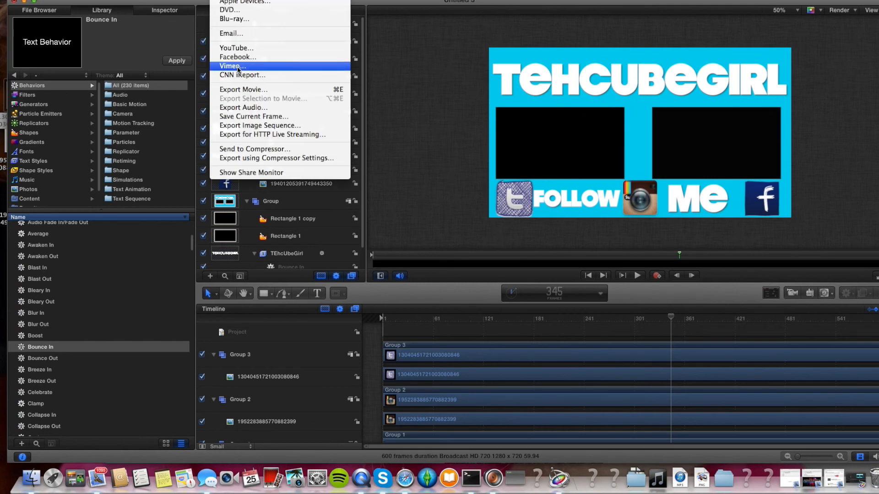
{"action": "left_click", "coordinate": [238, 91]}
{"action": "left_click", "coordinate": [431, 183]}
{"action": "left_click", "coordinate": [430, 184]}
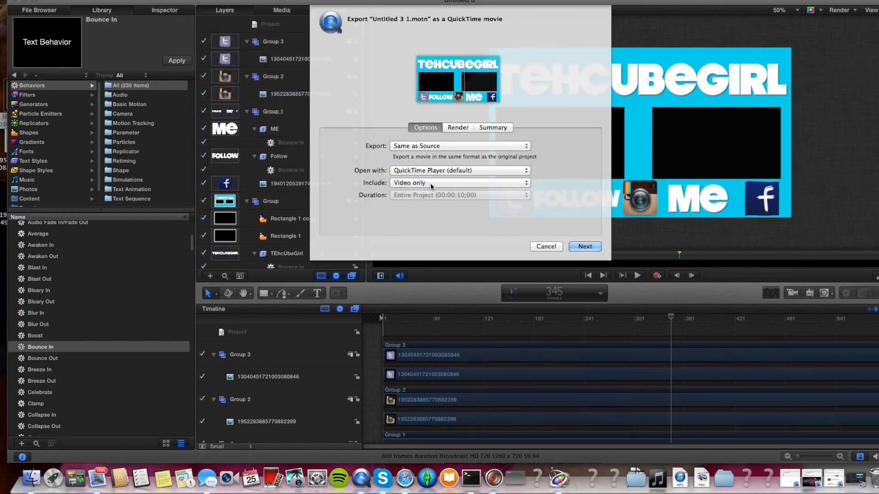
{"action": "left_click", "coordinate": [421, 171]}
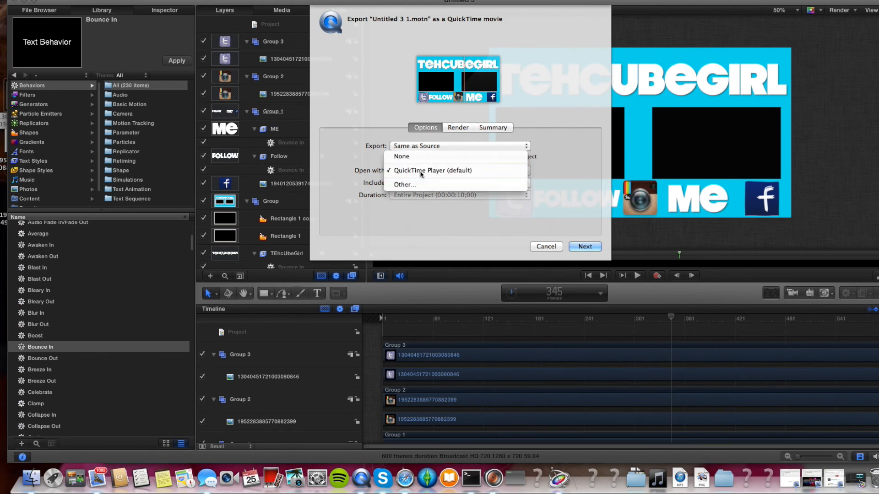
{"action": "left_click", "coordinate": [421, 171]}
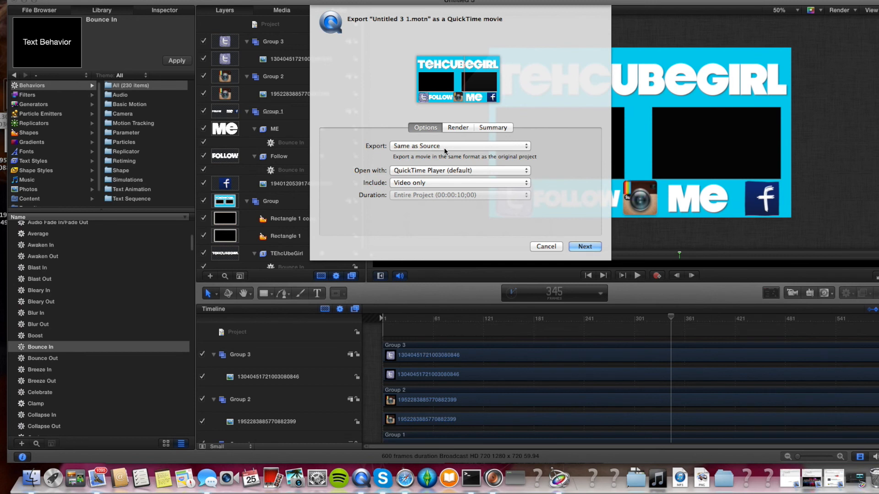
{"action": "left_click", "coordinate": [578, 245]}
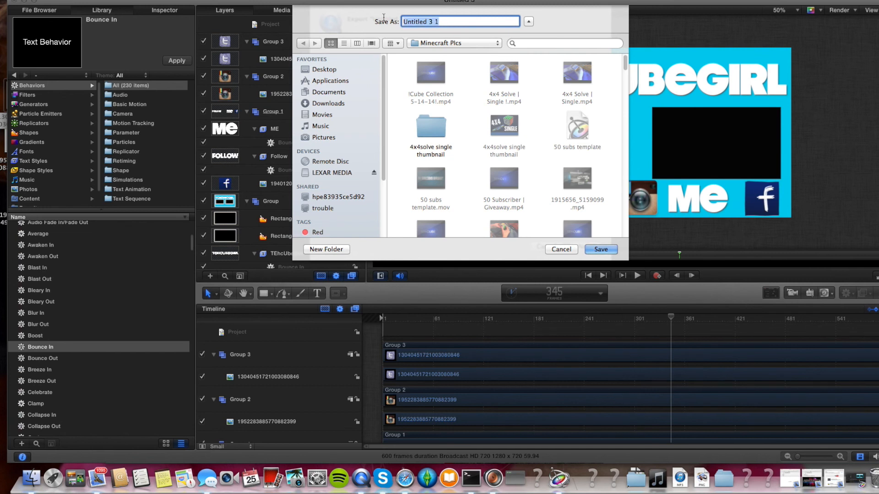
{"action": "type", "text": "Outro youtube tutorial"}
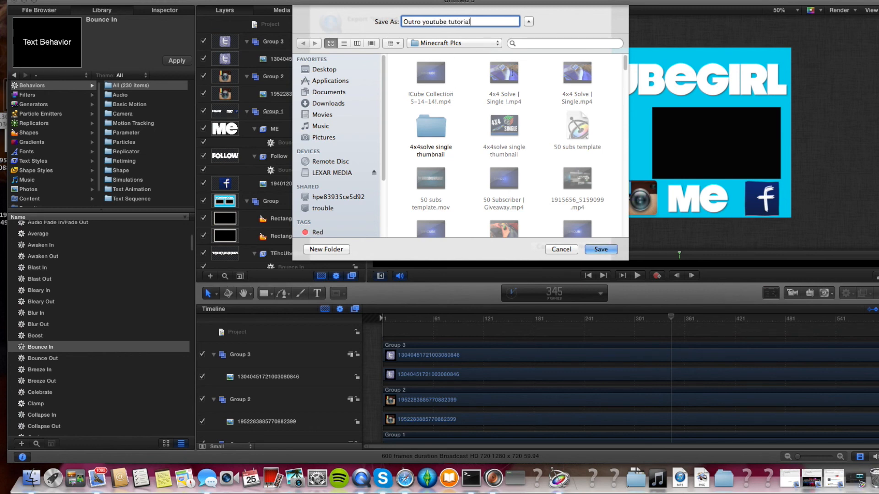
{"action": "left_click", "coordinate": [601, 250]}
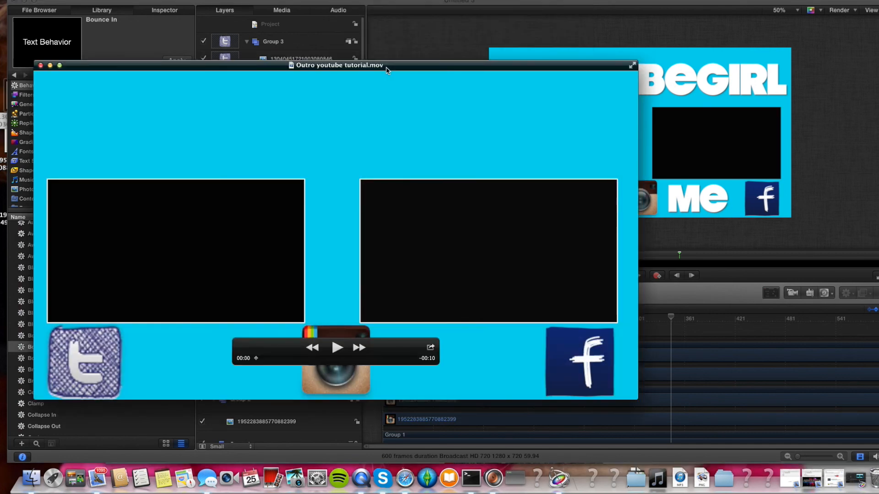
Play the exported Outro youtube tutorial movie to review it.
{"action": "left_click", "coordinate": [337, 348]}
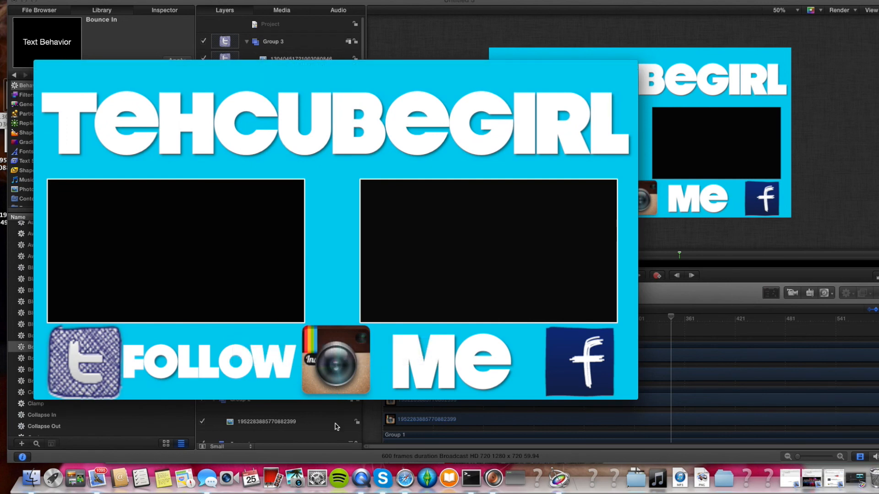
{"action": "left_click_drag", "start_coordinate": [253, 5], "coordinate": [250, 5]}
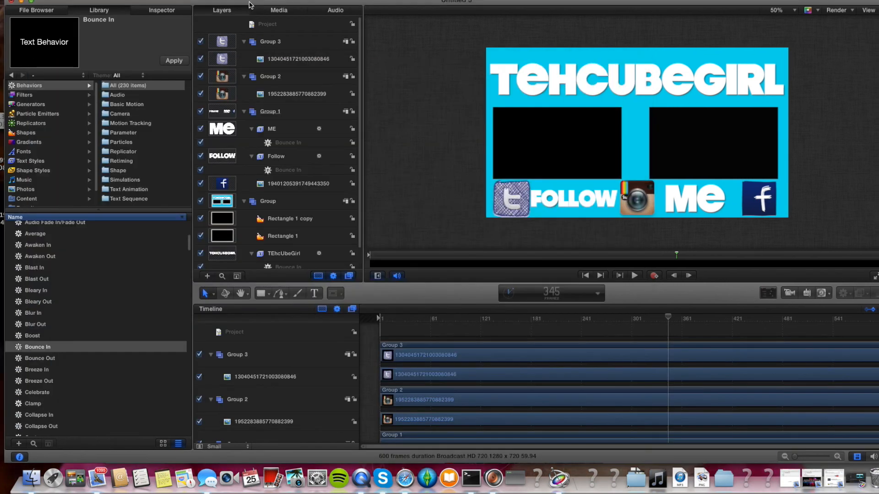